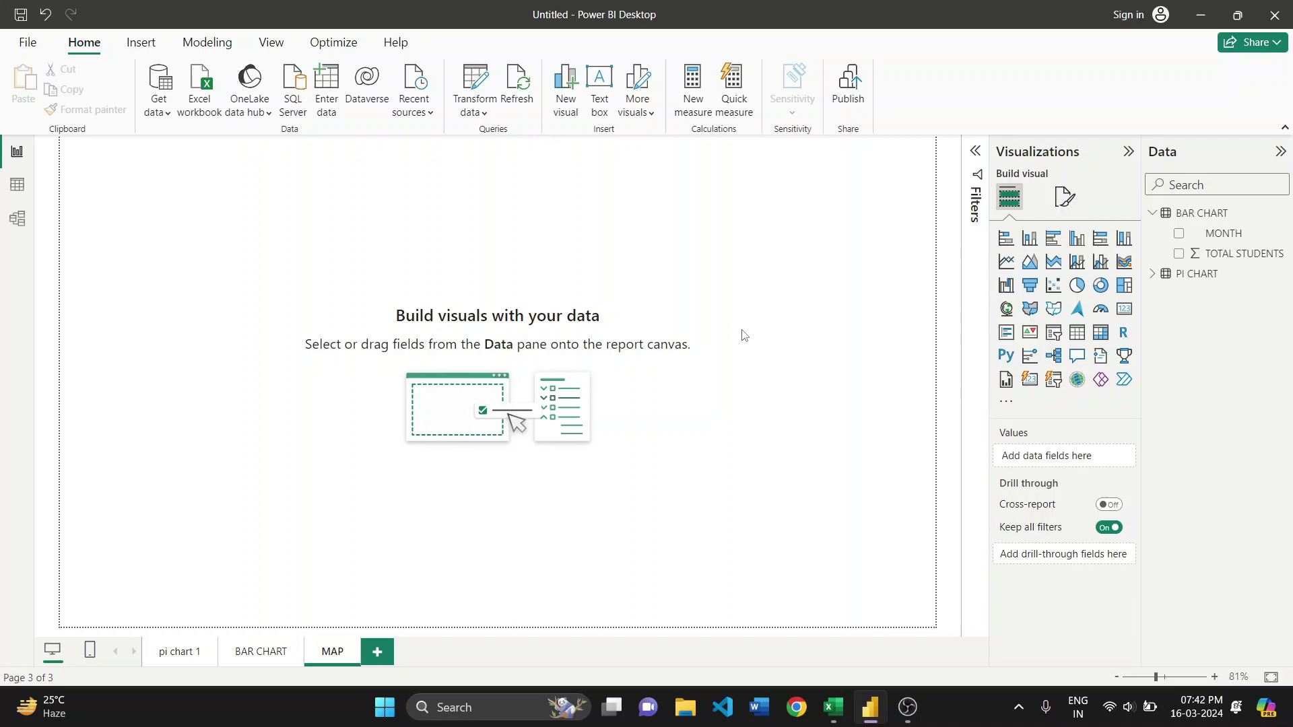
Switch to Excel and review the city names and population figures on the MAP sheet of the pi chart workbook
key(alt+Tab)
key(alt+Tab)
key(Tab)
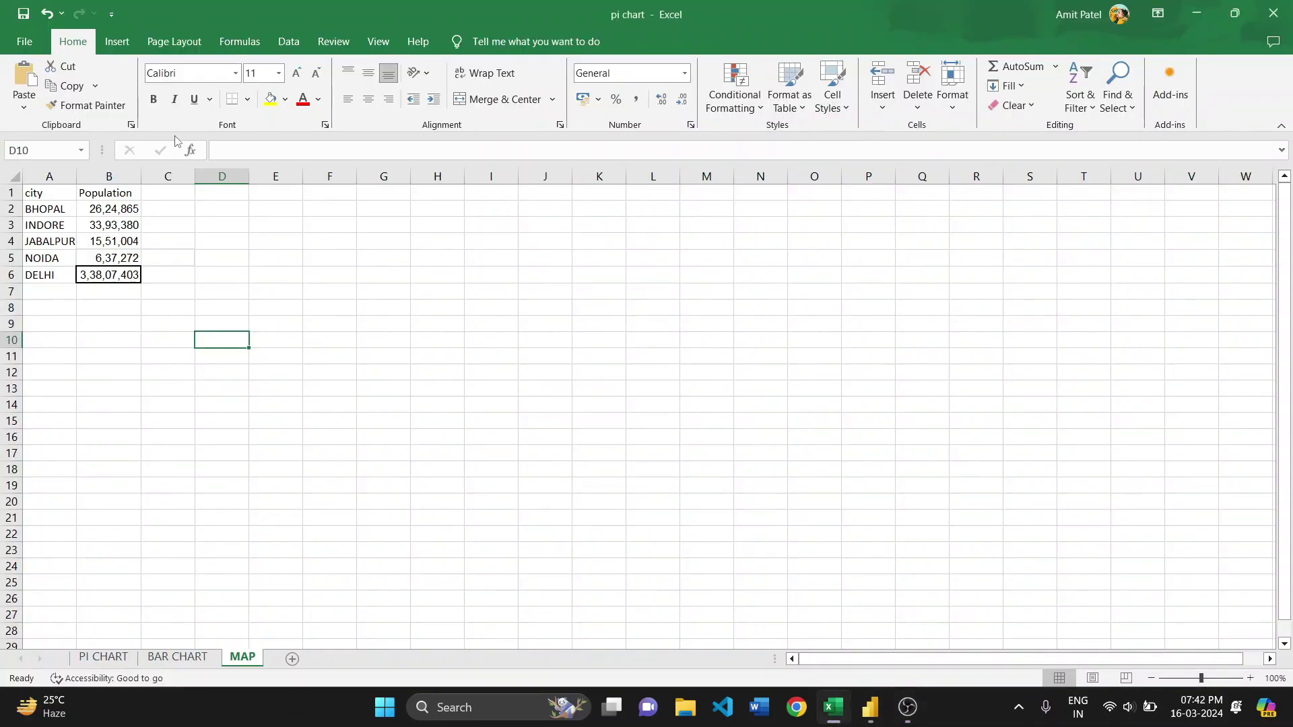
click(37, 196)
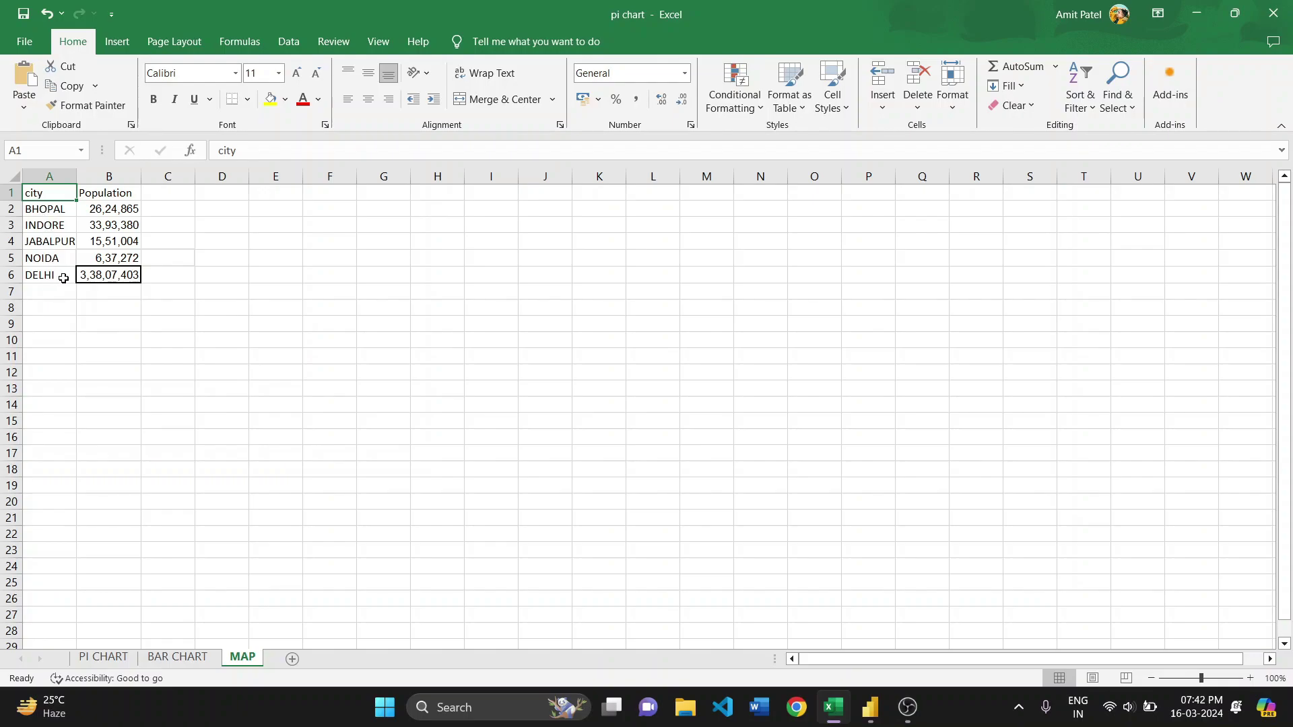
click(106, 209)
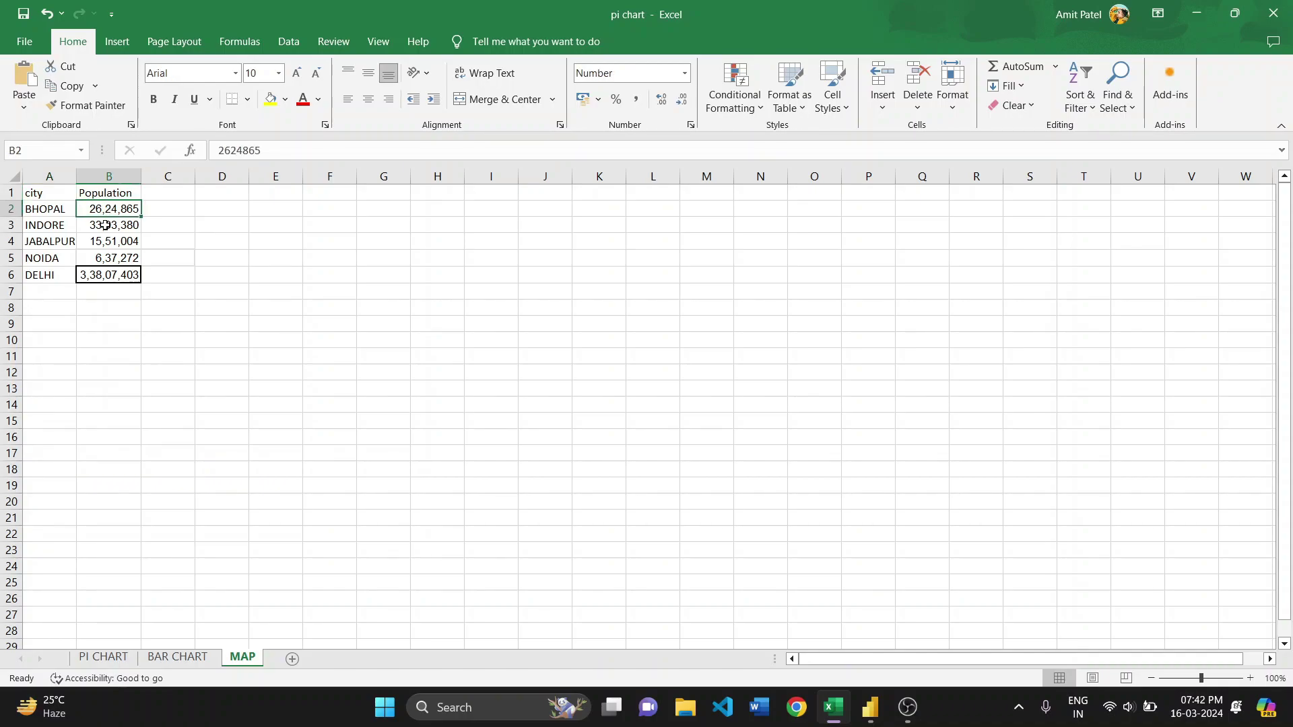
click(102, 237)
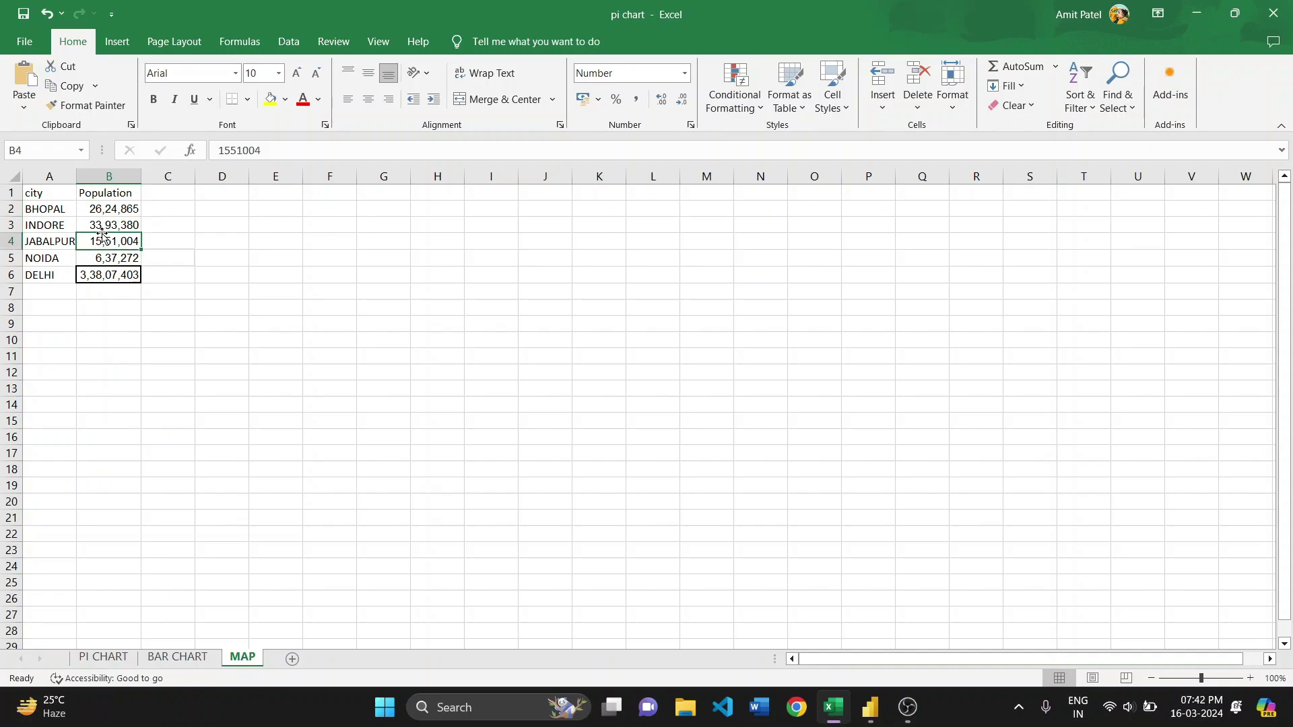
click(104, 275)
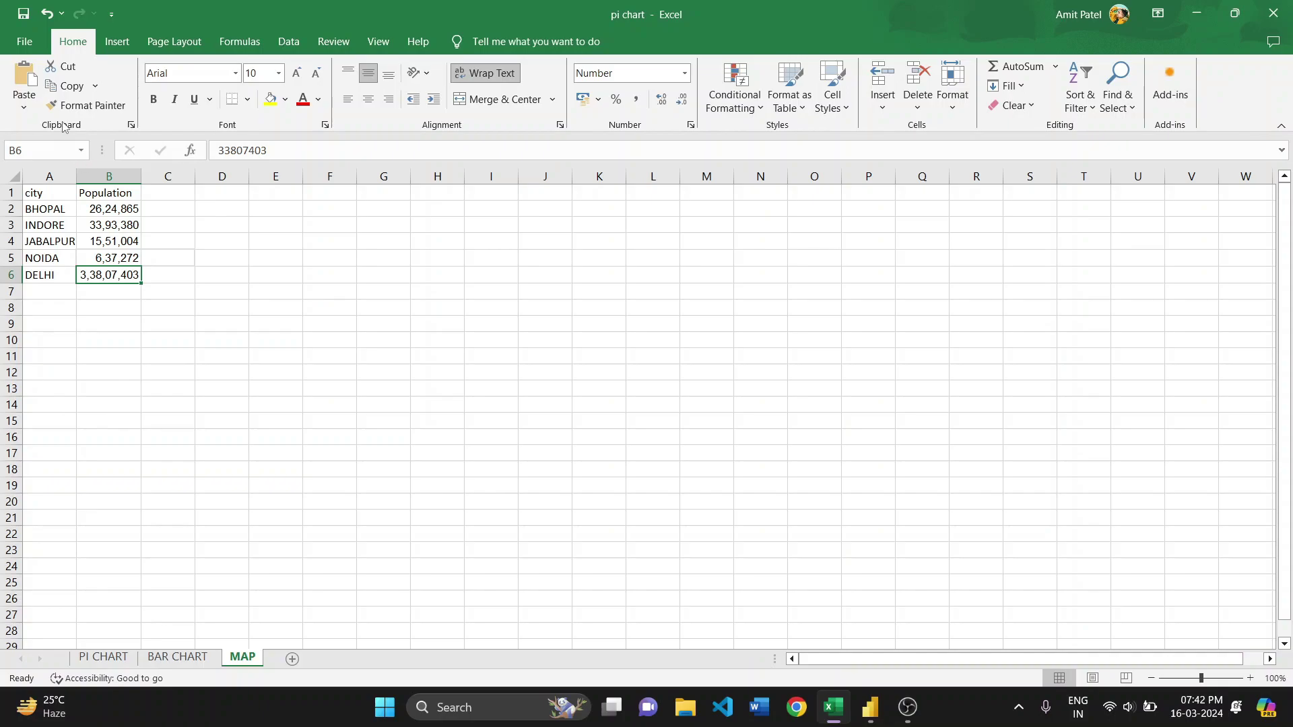
Return to Power BI and load the MAP sheet from the Excel workbook pi chart.xlsx
key(alt+Tab)
key(alt+Tab)
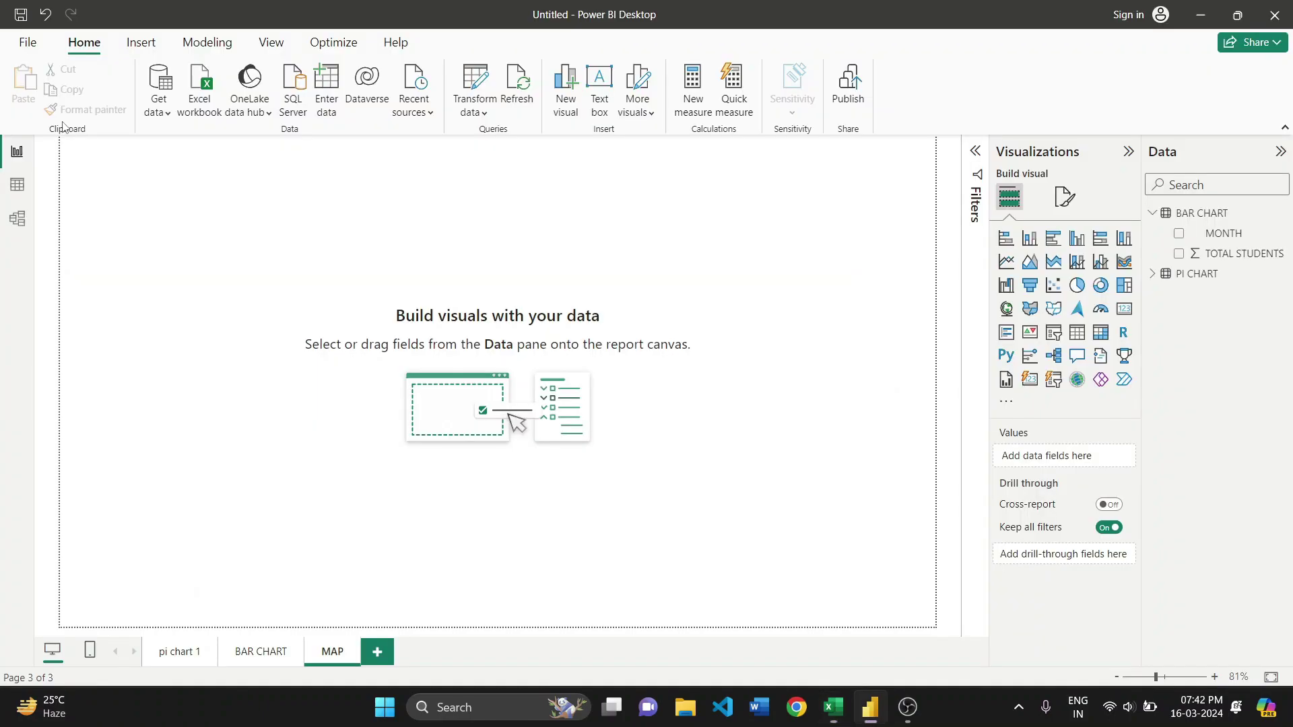
click(162, 108)
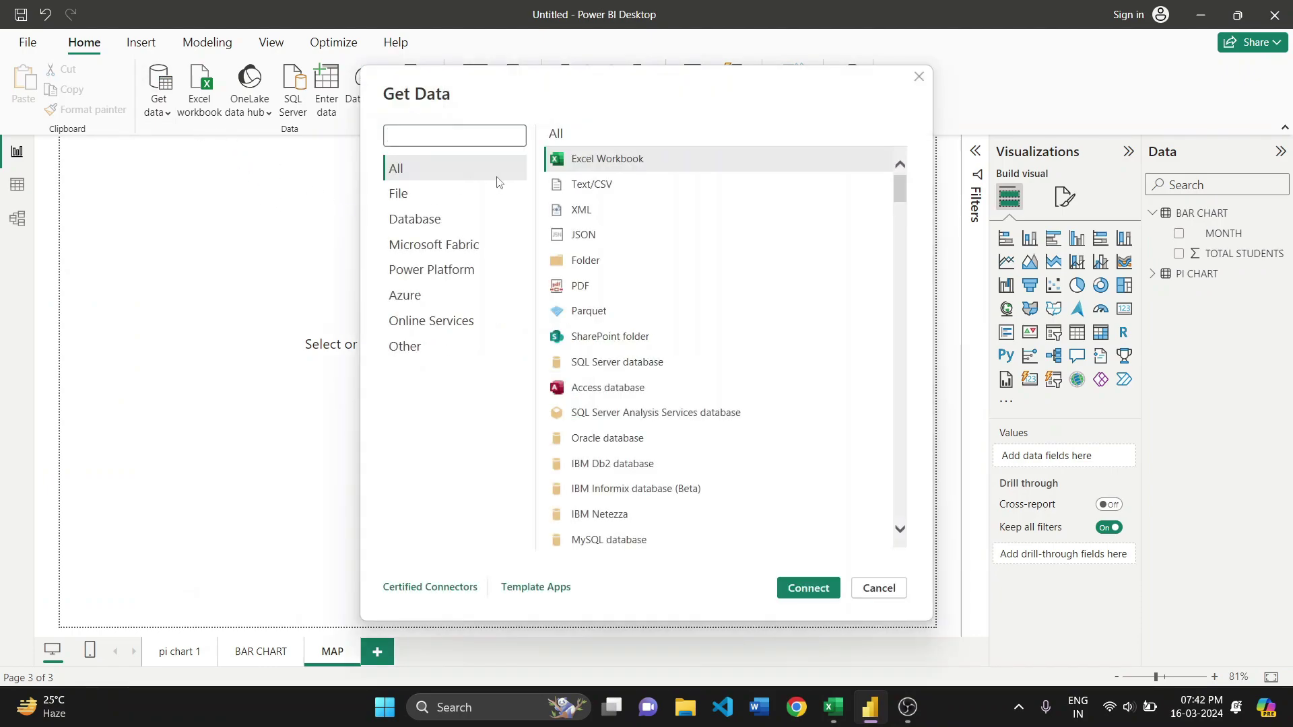
double_click(575, 162)
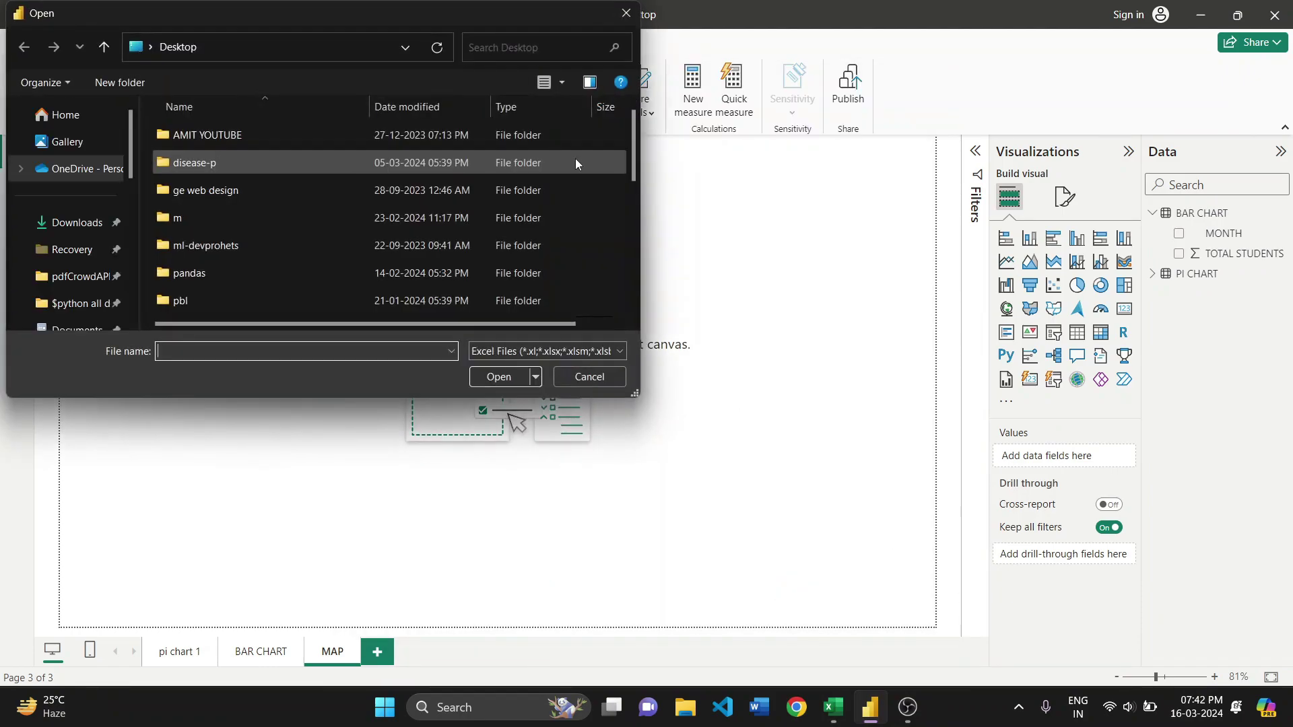
scroll(222, 229, down, 5)
scroll(195, 269, down, 2)
double_click(192, 246)
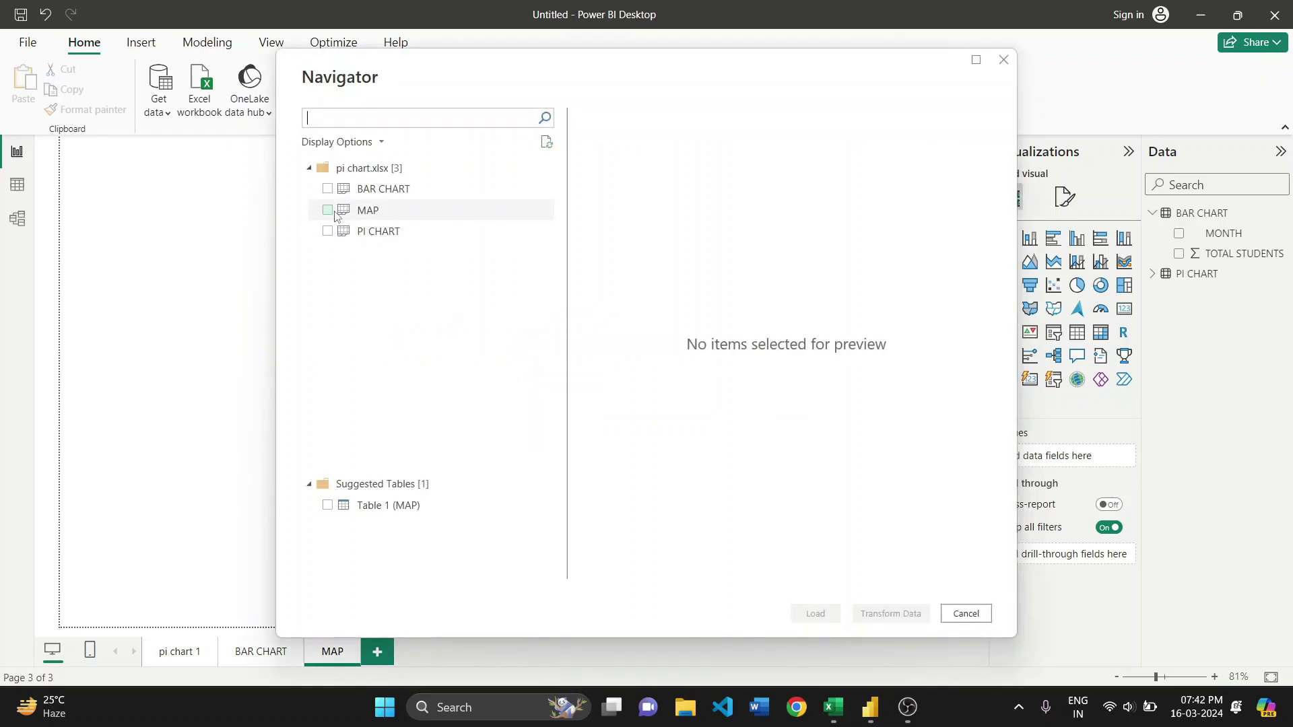
click(329, 211)
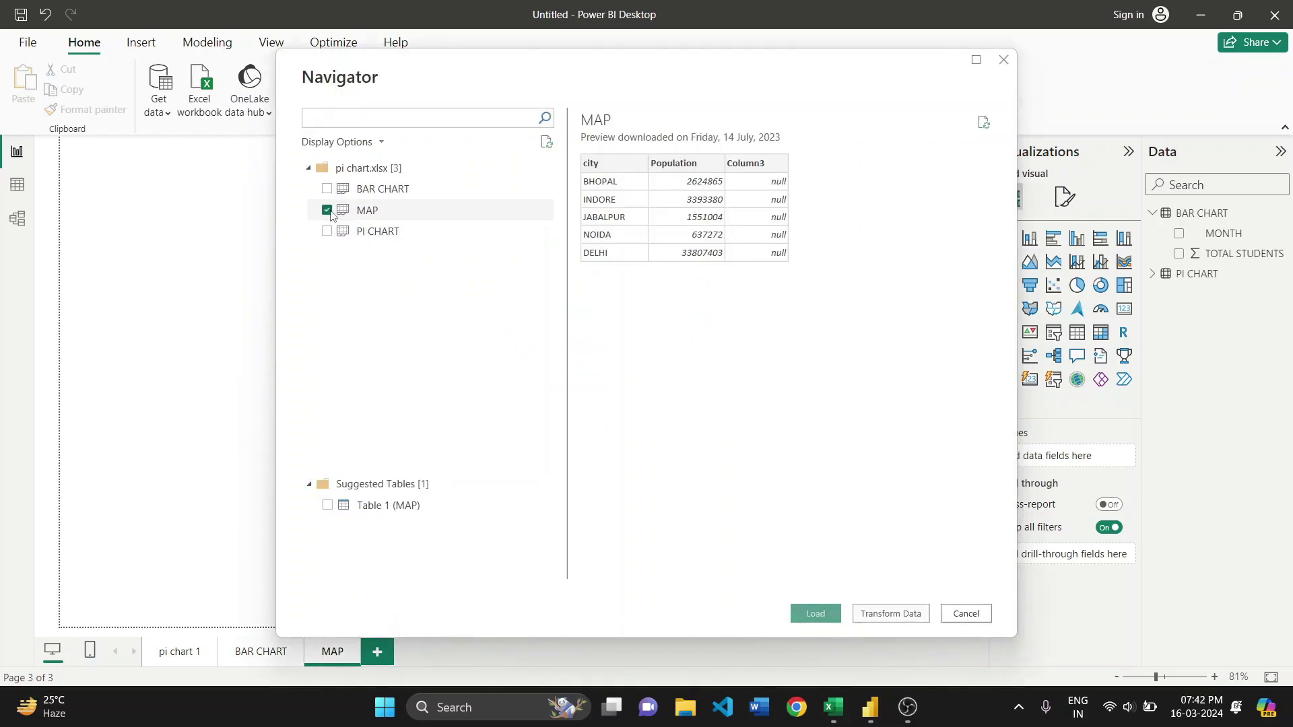
click(816, 615)
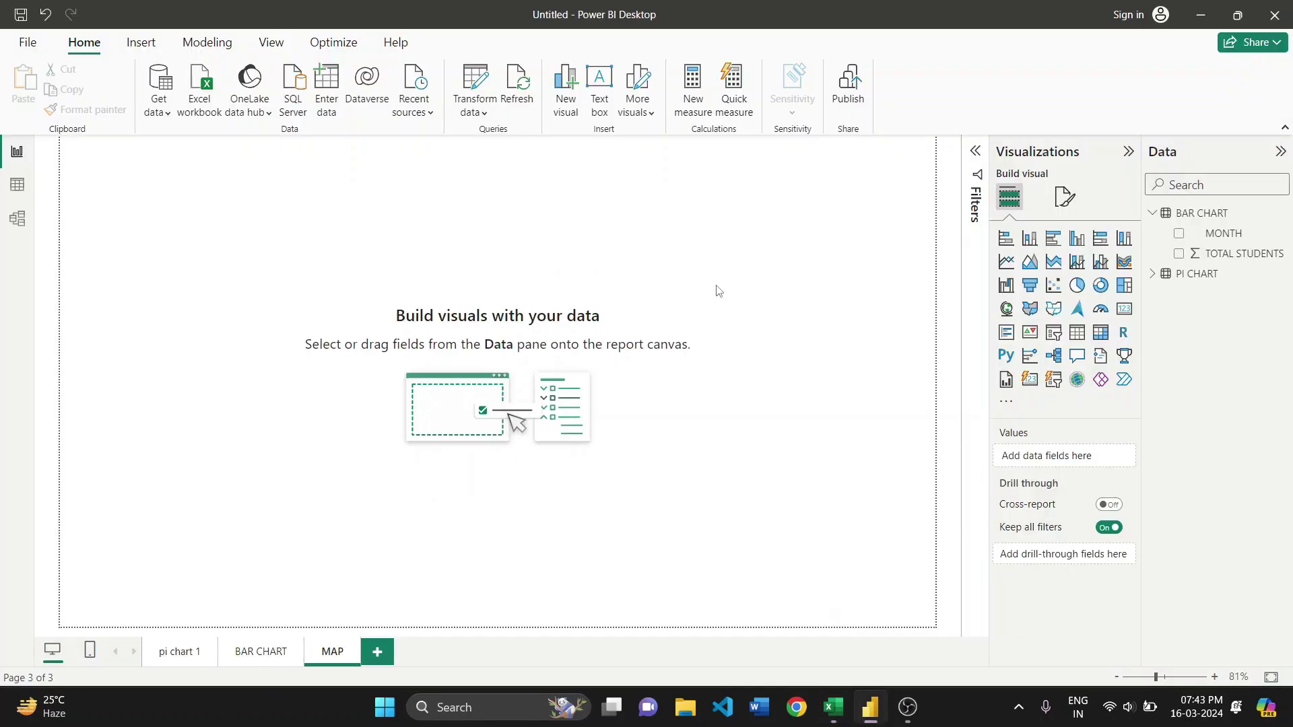
Check column C of the MAP sheet in Excel, and delete Column3 from the MAP table in Power BI
key(alt+Tab)
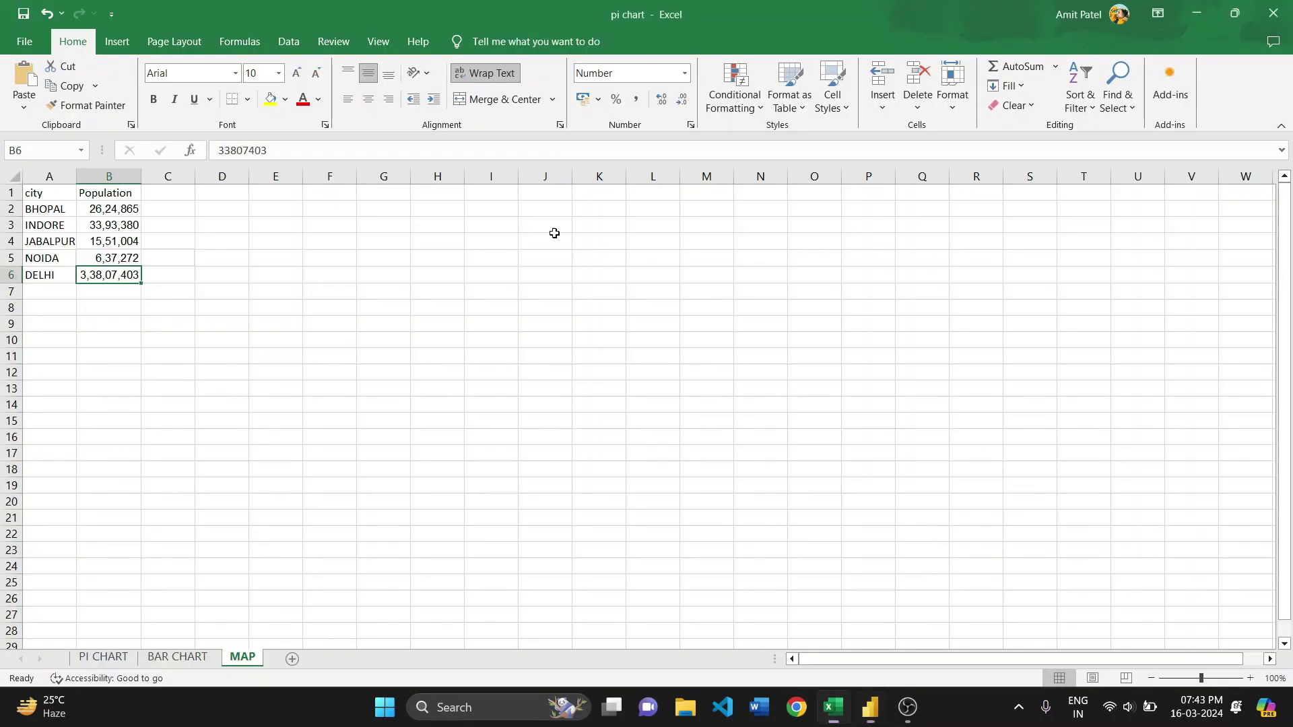
click(186, 191)
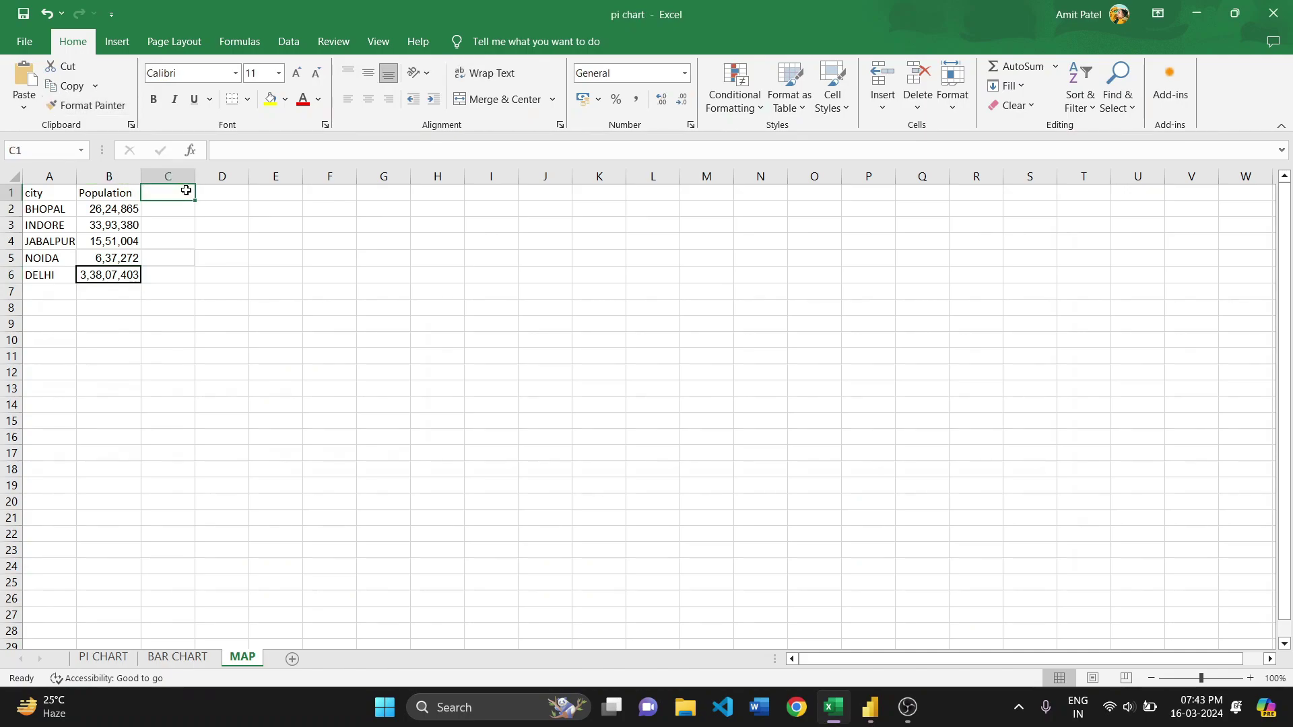
key(alt+Tab)
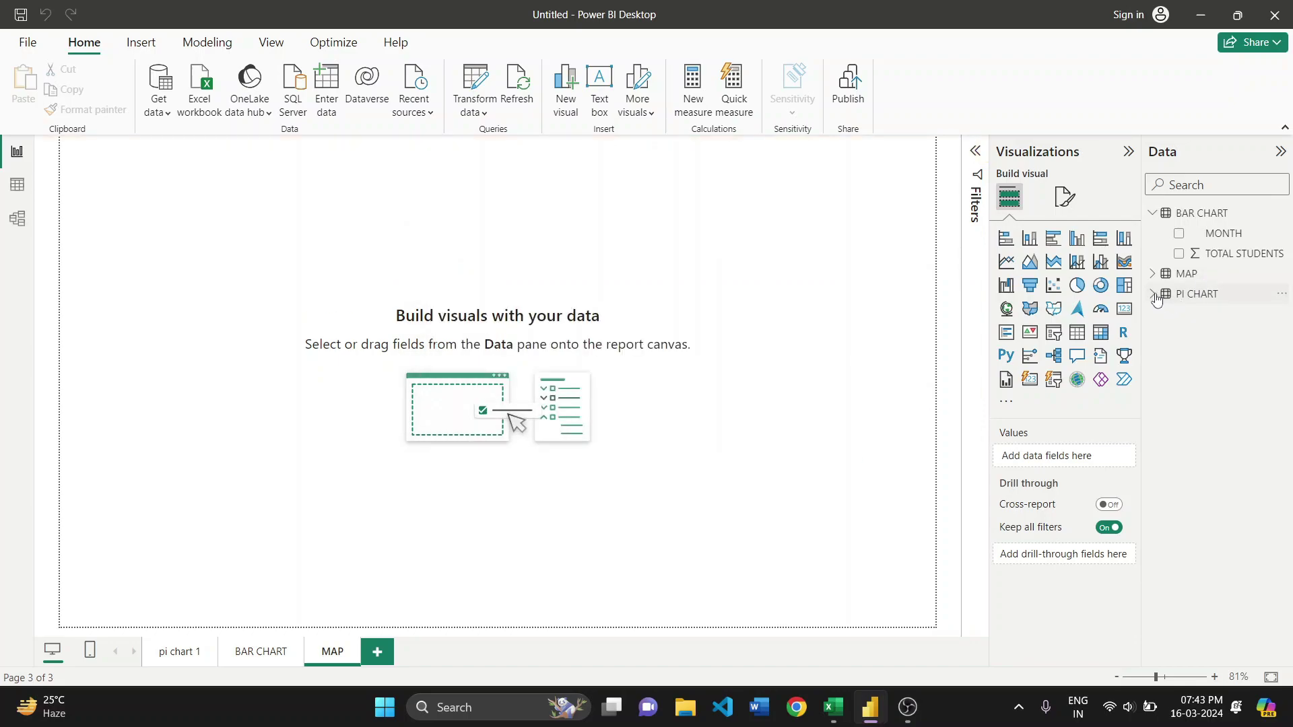
click(1154, 274)
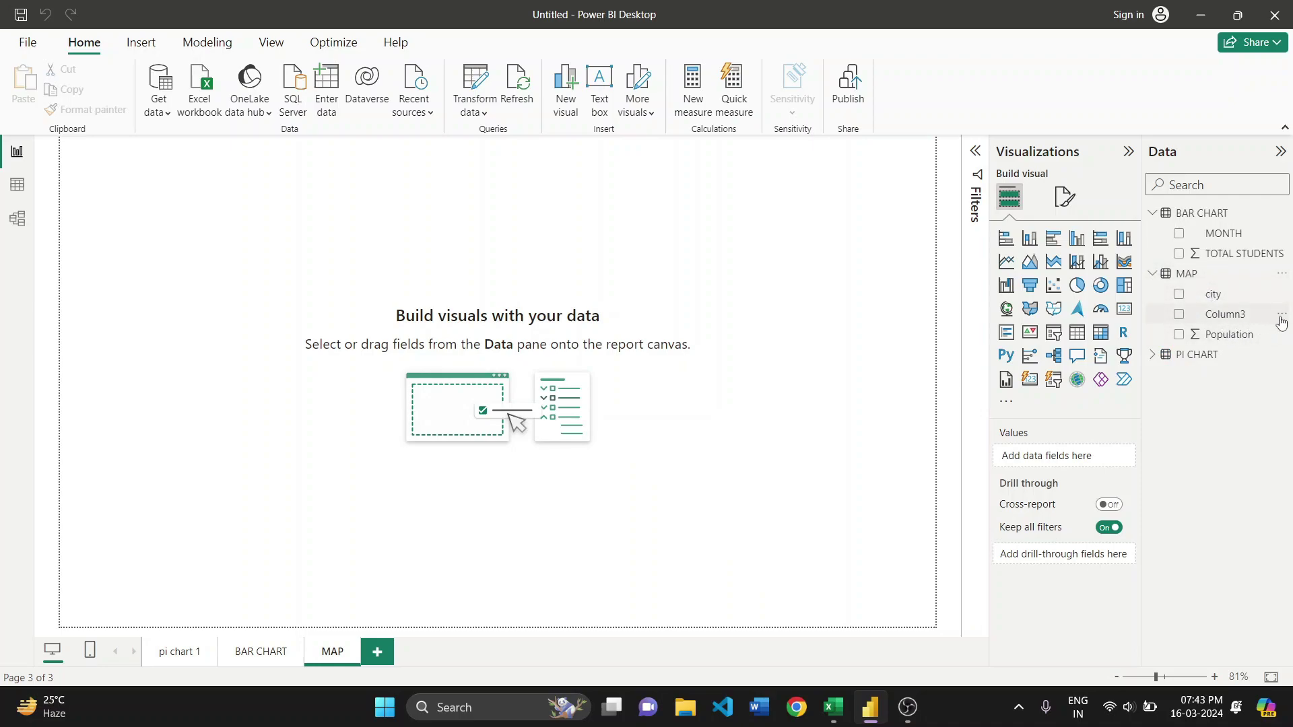
click(1281, 315)
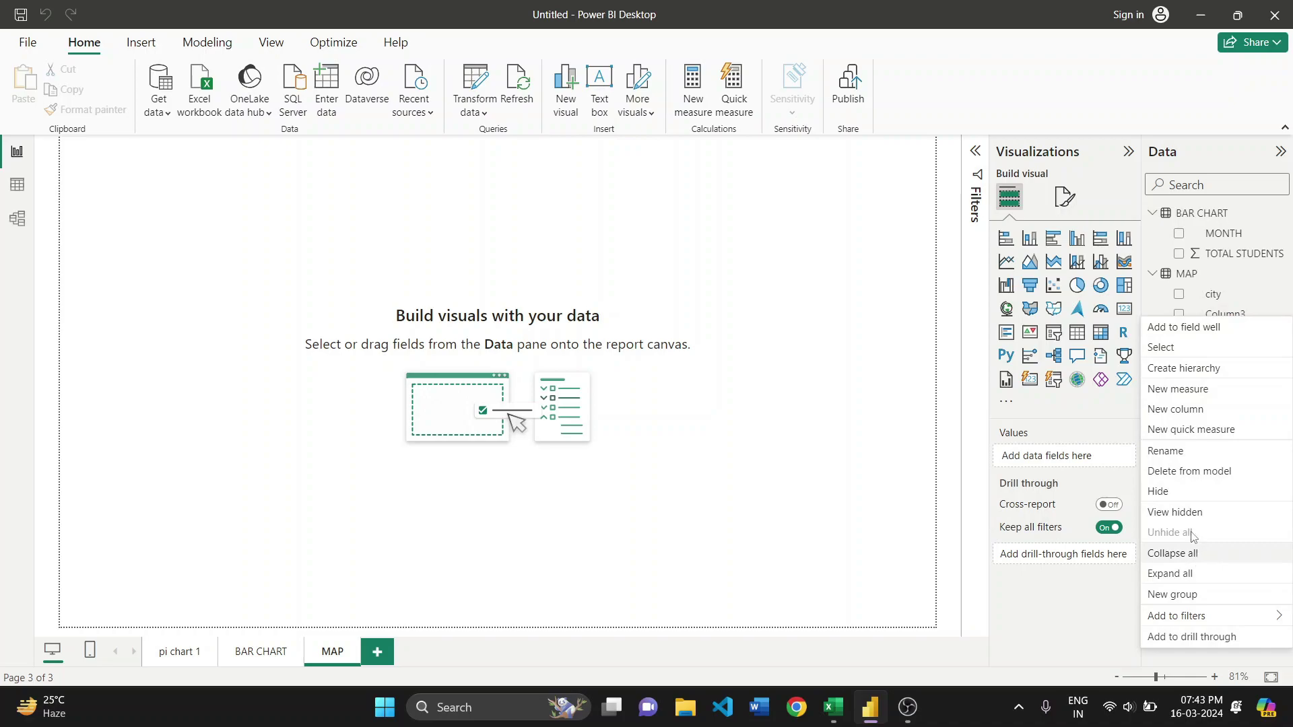
click(1186, 471)
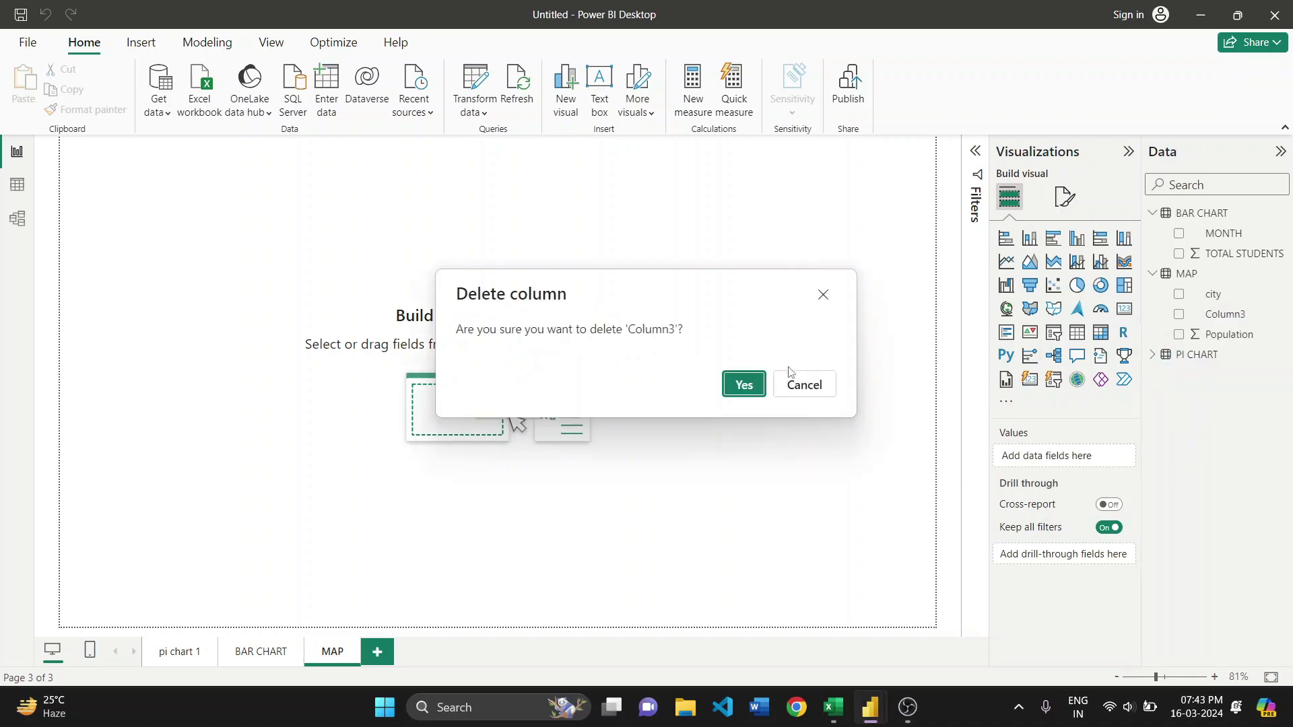
click(743, 384)
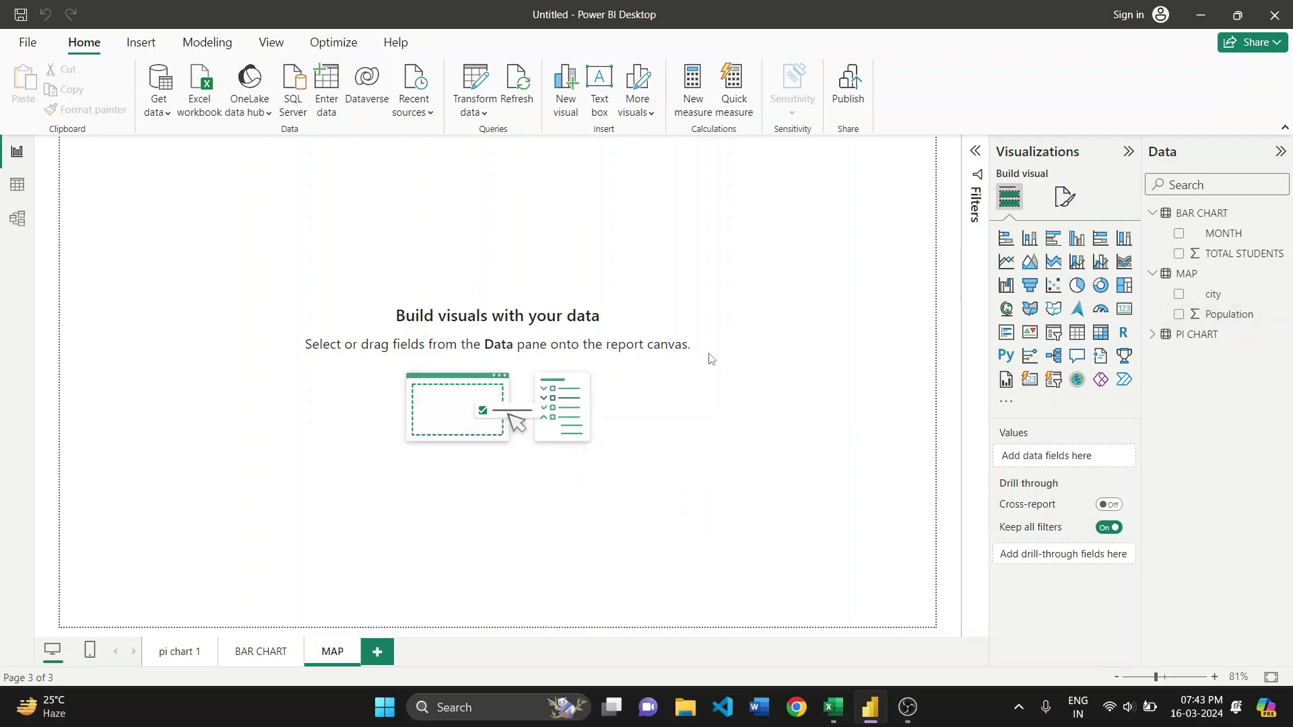
Insert a Map visual on the MAP page, and enlarge and position it around the middle of the canvas
click(1006, 309)
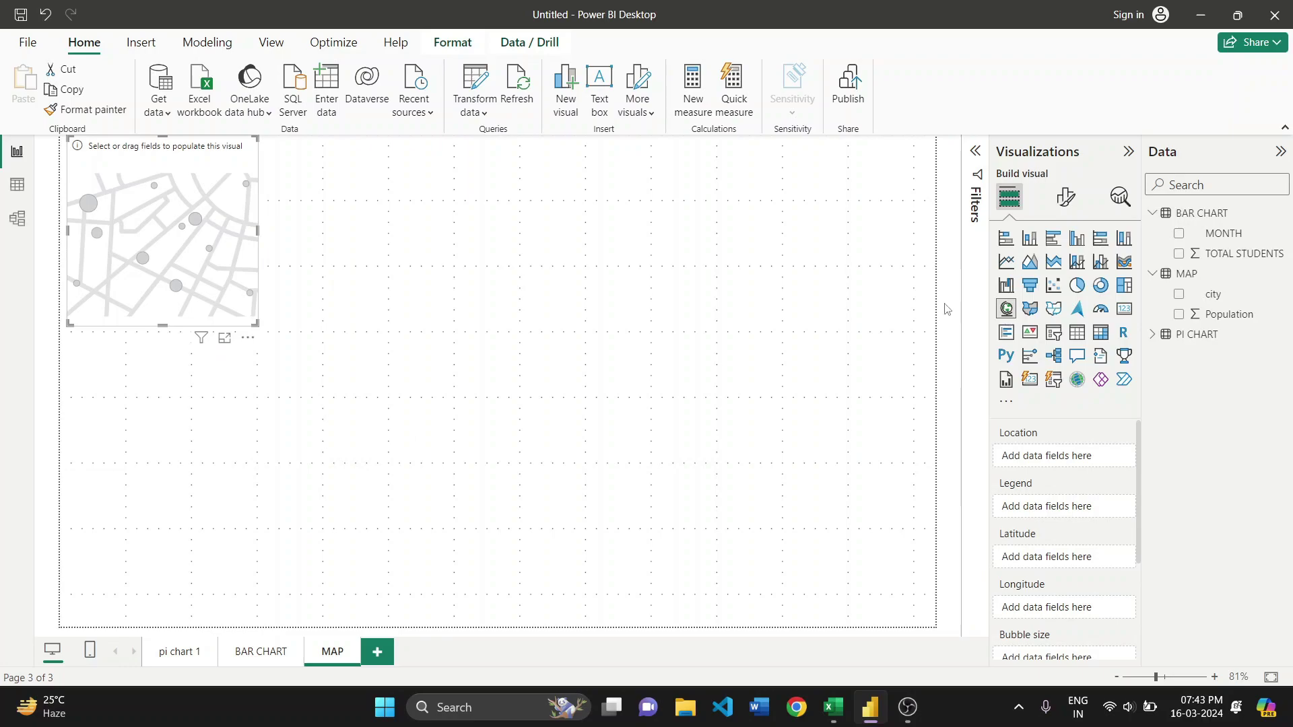
drag(167, 256, 491, 336)
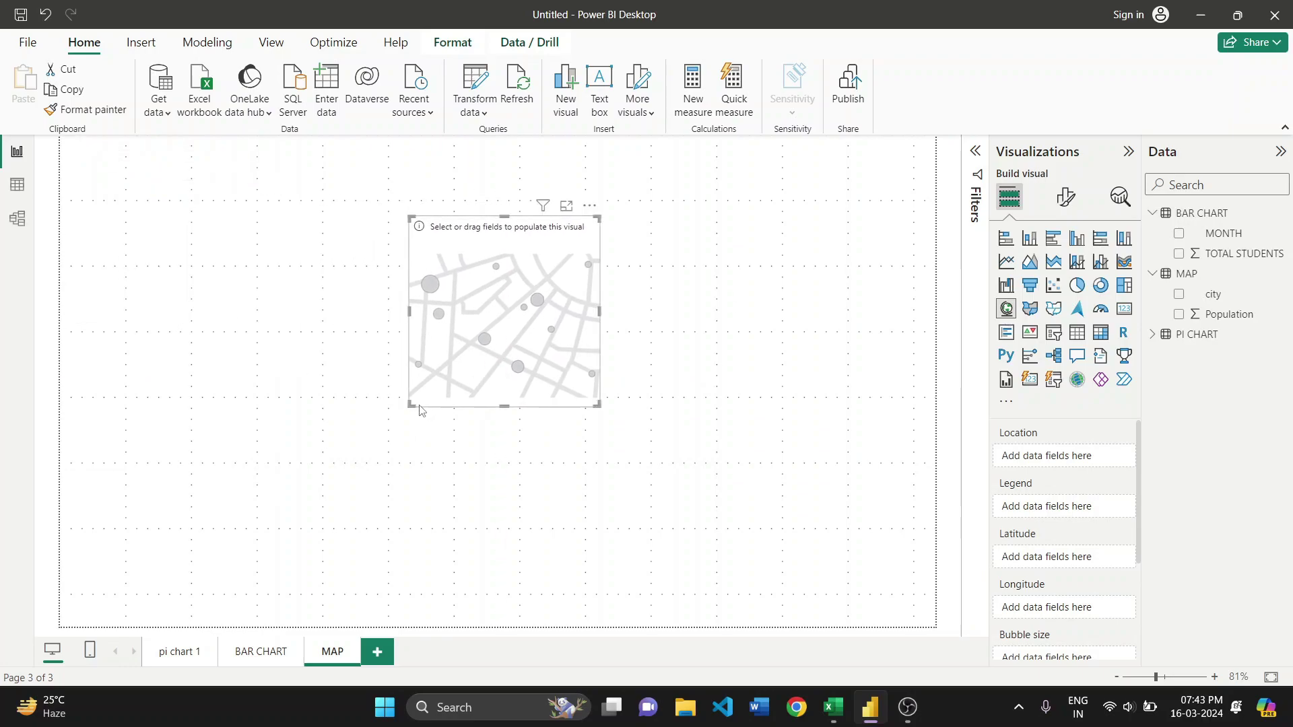
drag(386, 421, 152, 490)
drag(219, 427, 452, 431)
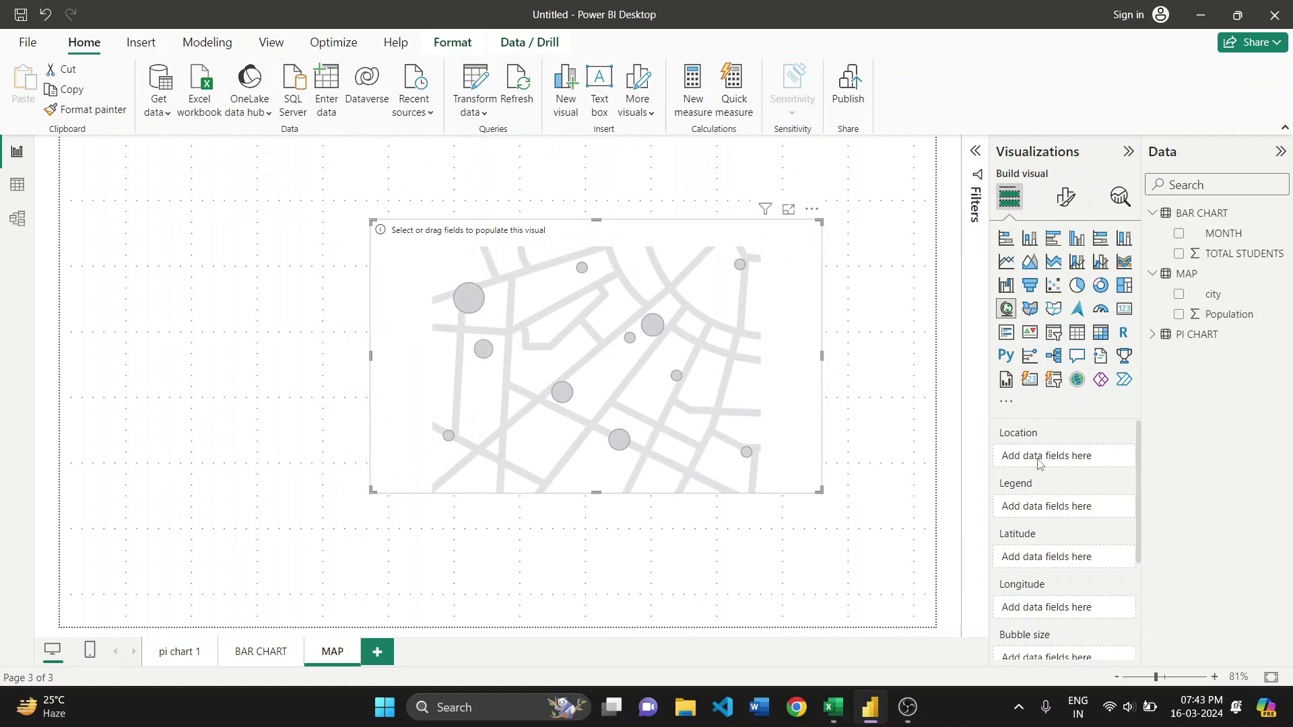
Assign the MAP table's city field to the map's Location and examine the plotted cities at different zoom levels
drag(1223, 295, 1050, 456)
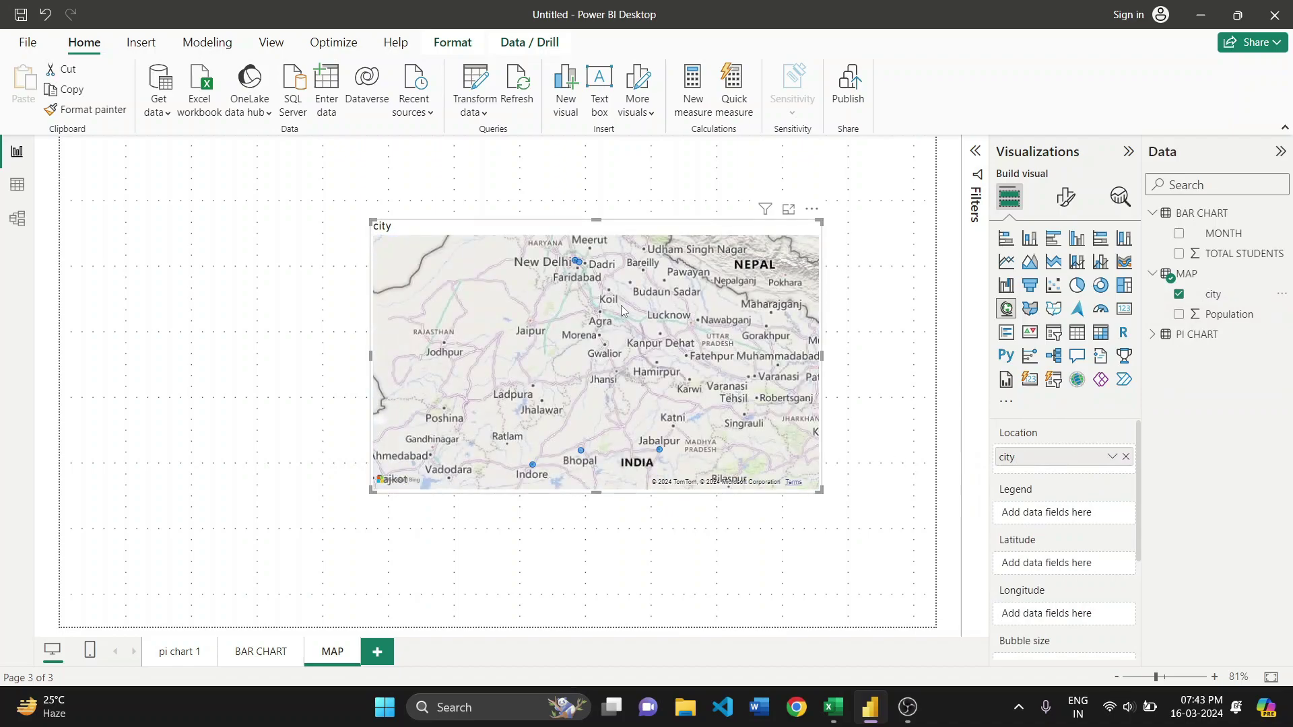
mouse_move(661, 449)
scroll(567, 254, up, 5)
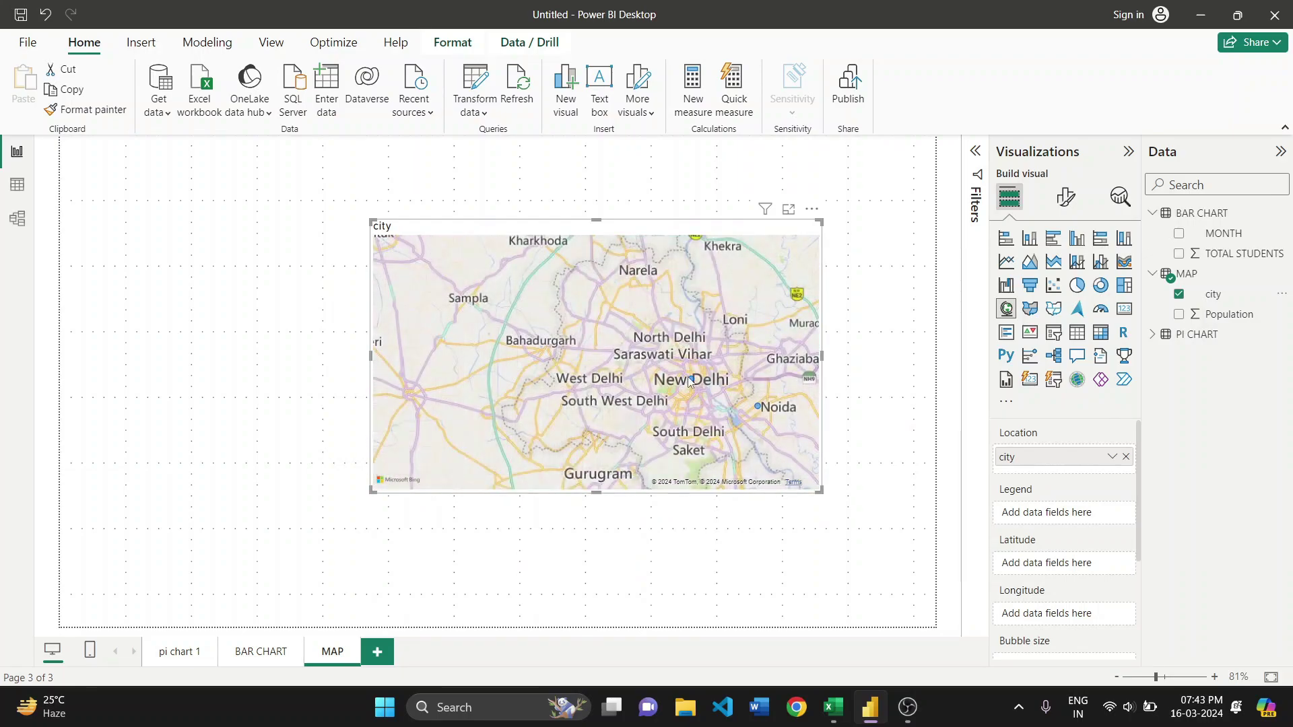
scroll(704, 387, down, 5)
scroll(704, 387, down, 2)
scroll(704, 387, down, 2)
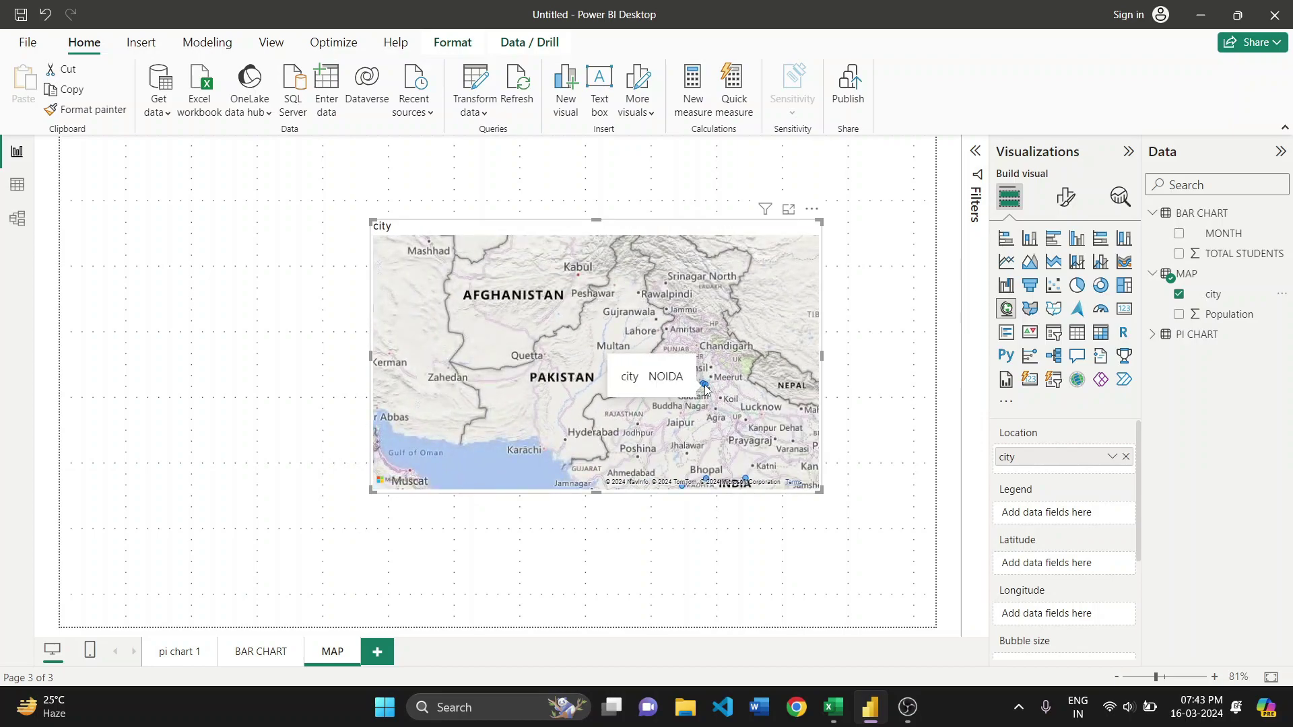
scroll(724, 414, down, 2)
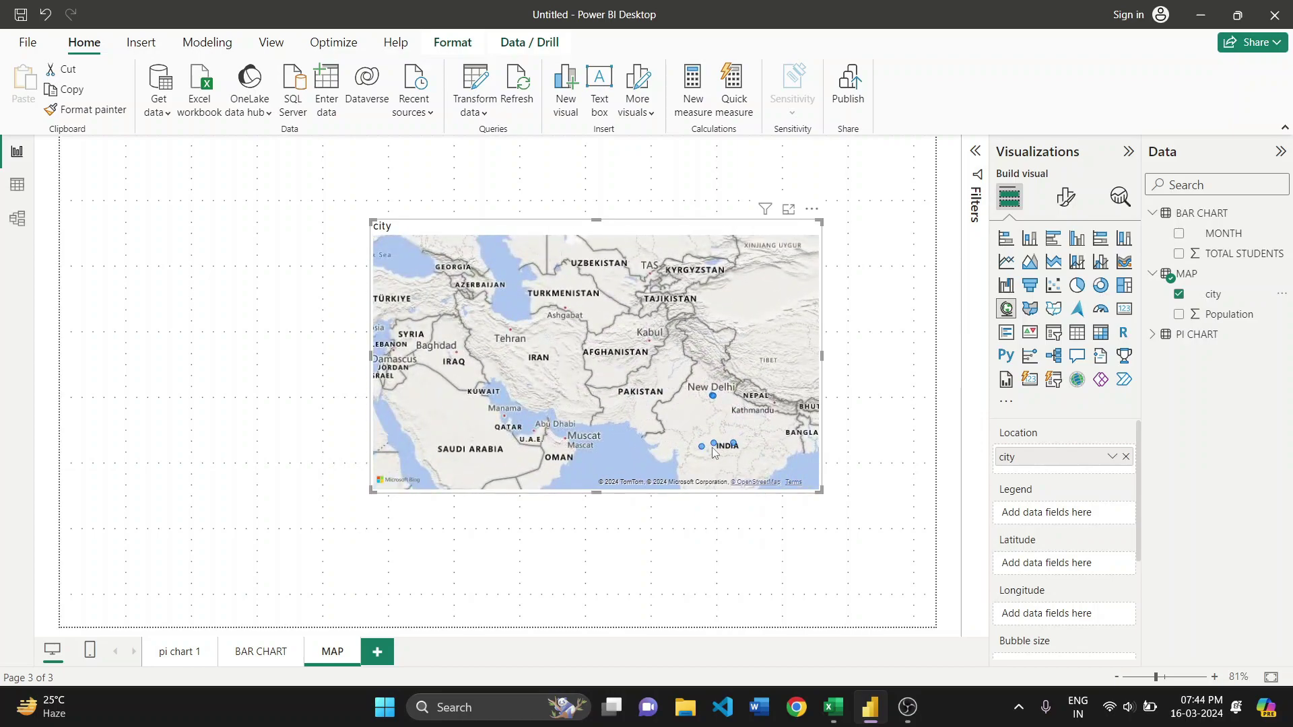
scroll(712, 441, up, 3)
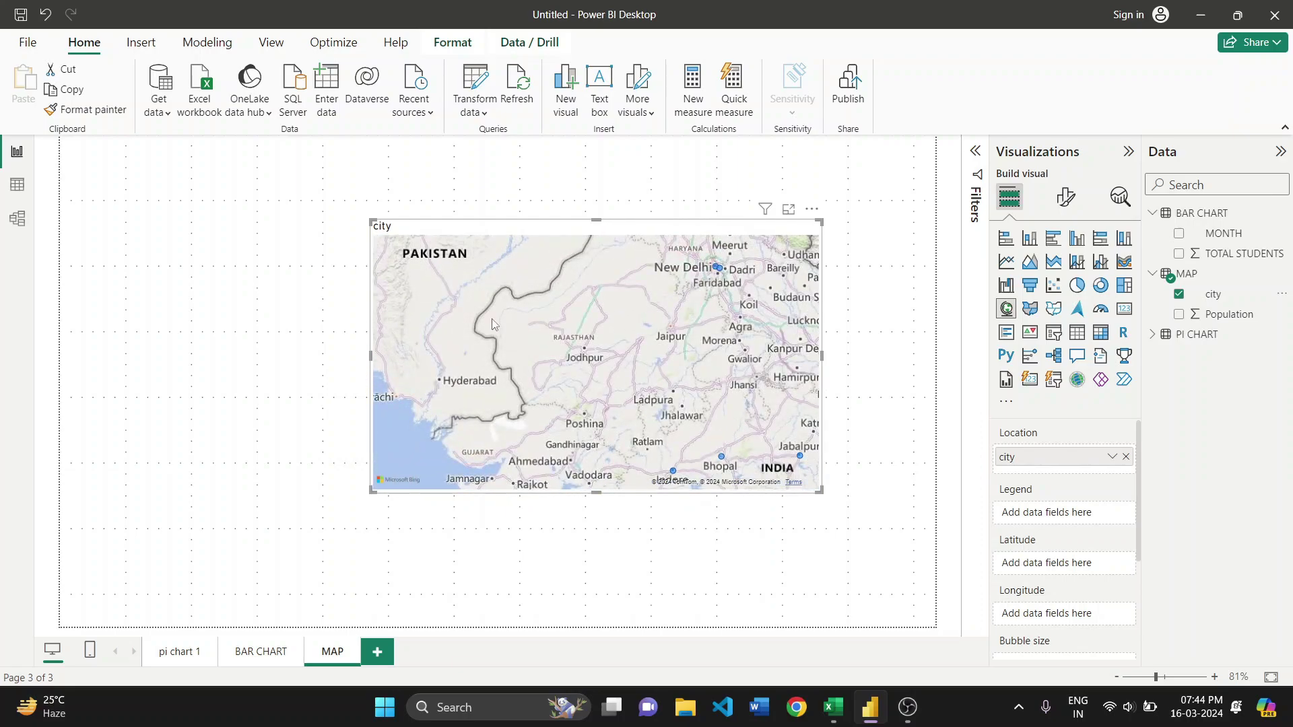
Add a slicer in the canvas's upper-left corner and assign the MAP table's city field to it
click(325, 397)
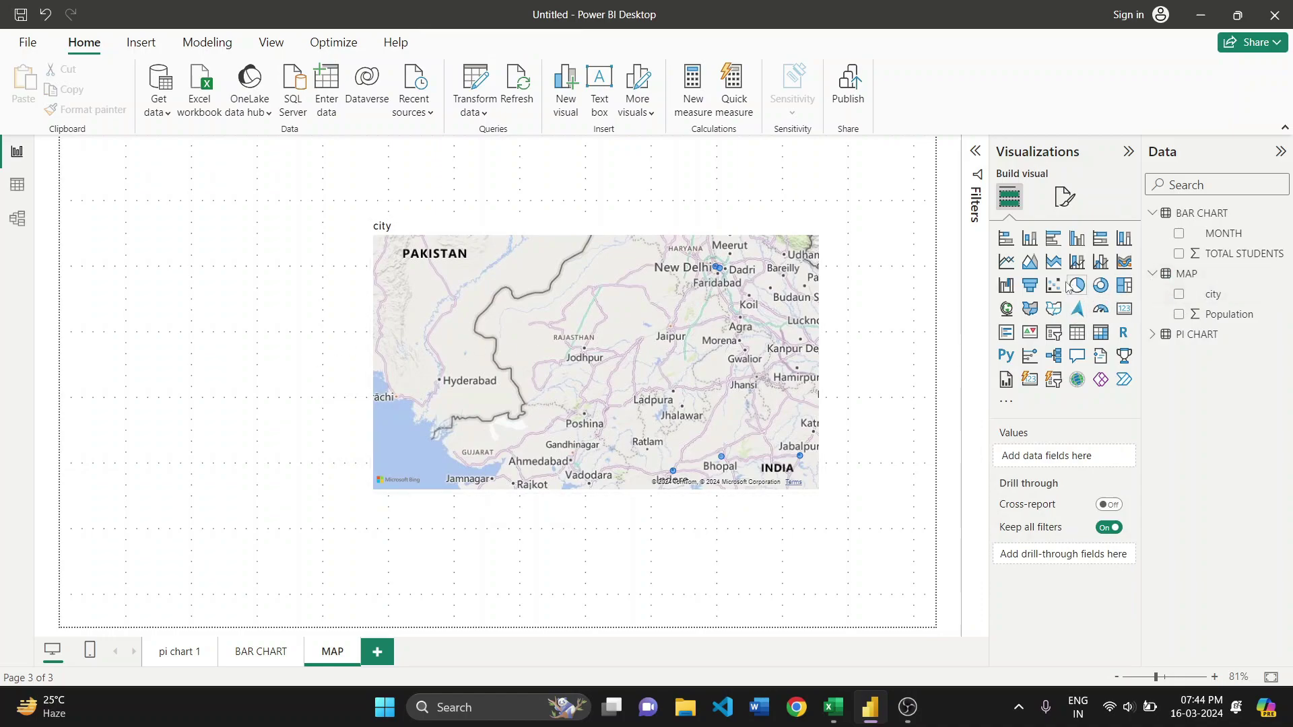
click(1053, 332)
drag(302, 497, 201, 211)
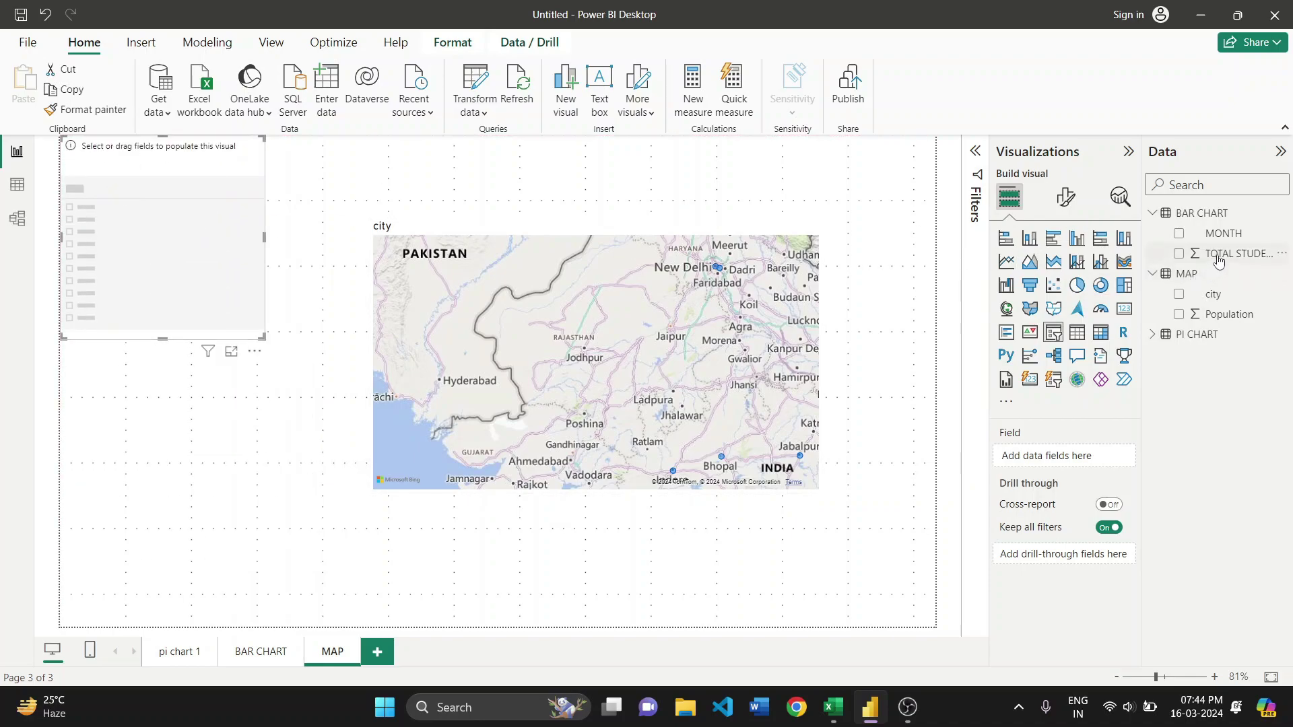
drag(1216, 295, 1064, 456)
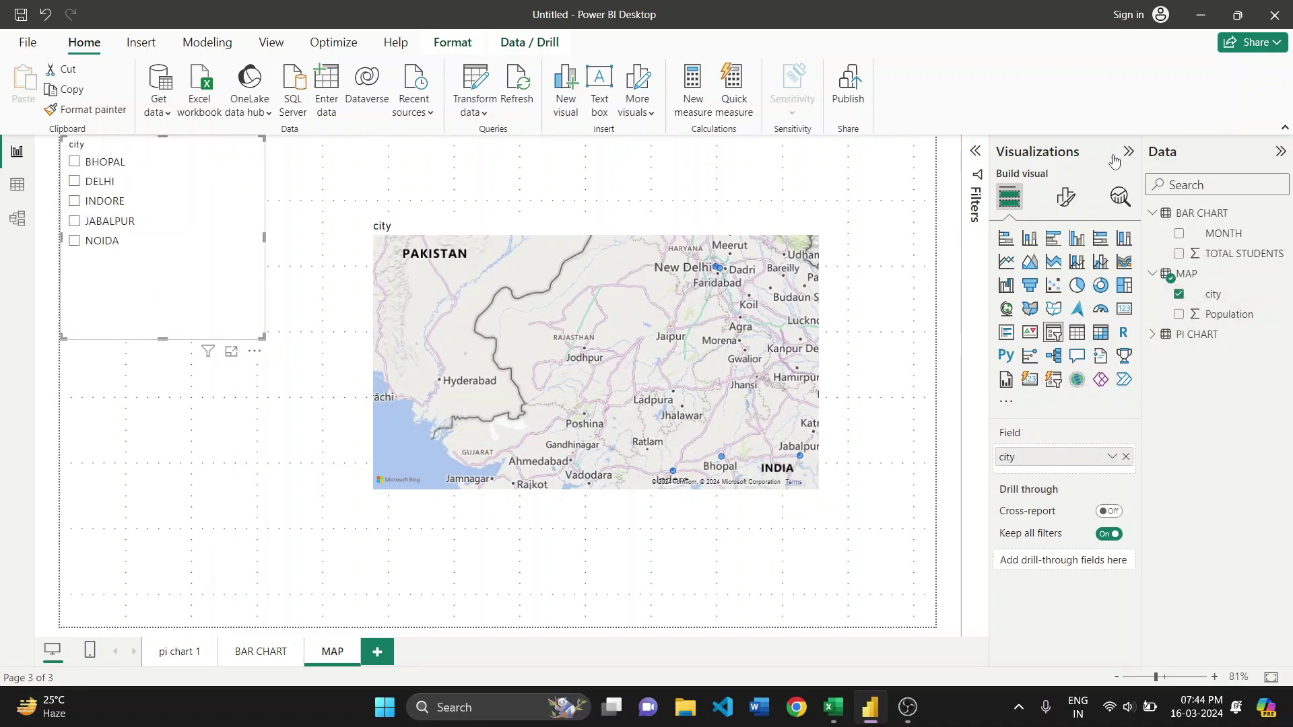
Turn on the Select all option in the city slicer's selection settings
click(1066, 196)
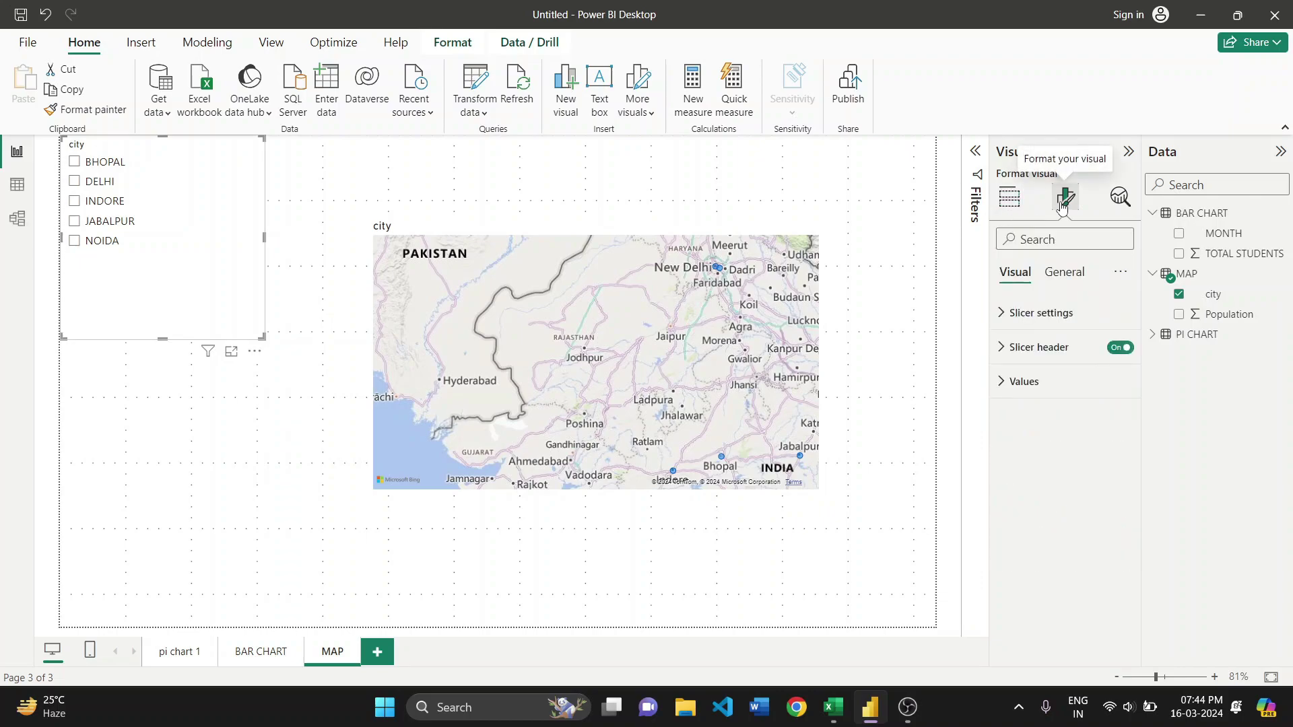
click(1025, 345)
click(1025, 346)
click(1028, 314)
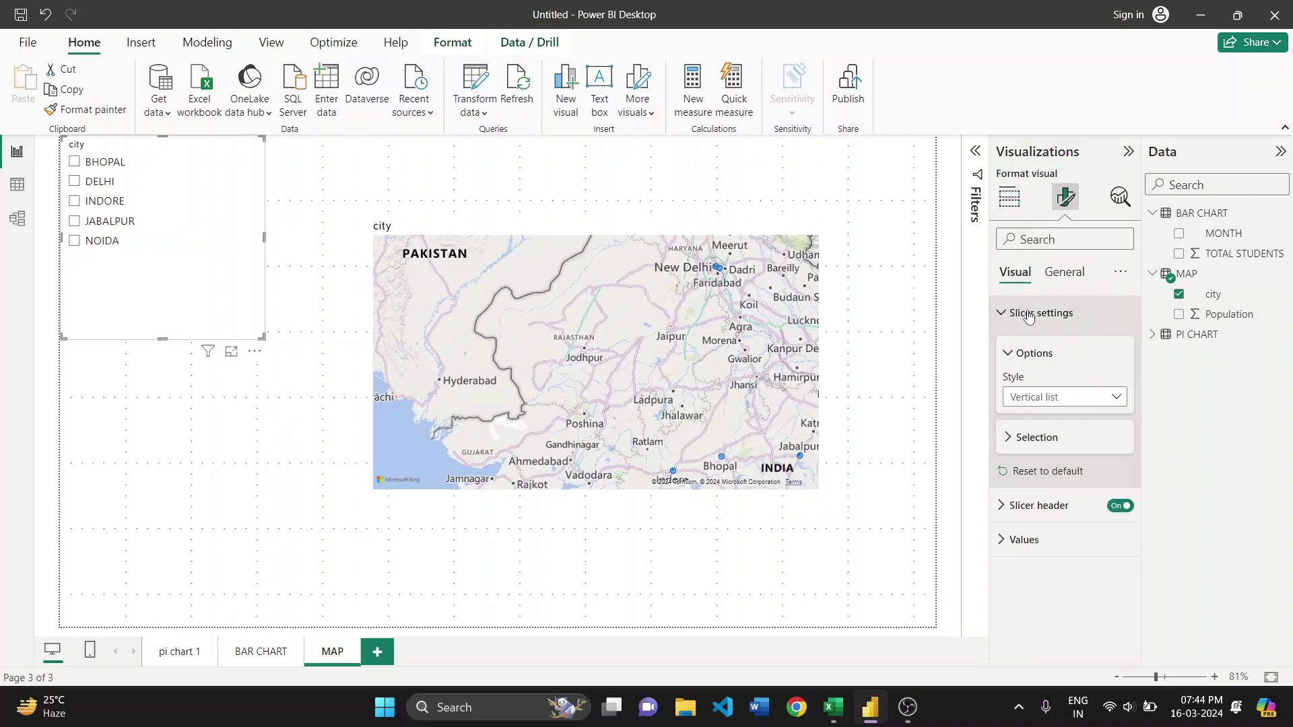
click(1054, 438)
click(1110, 508)
click(177, 449)
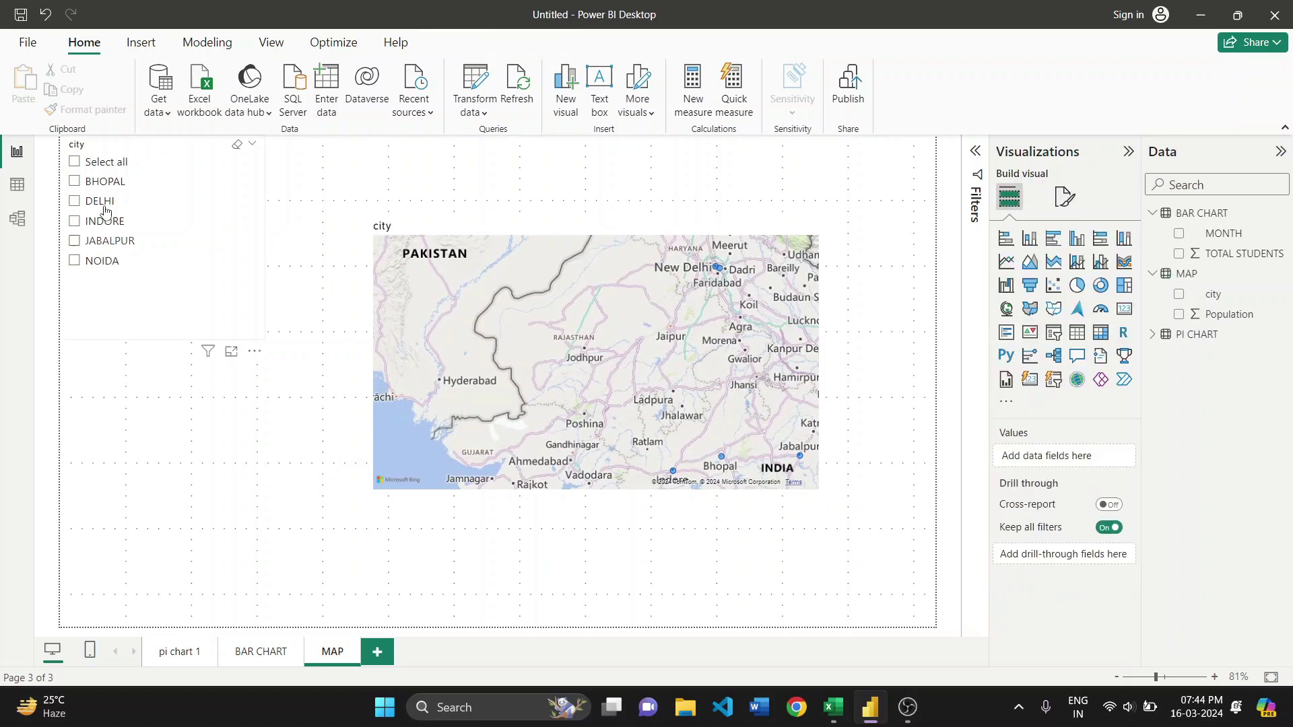
Select all cities in the slicer, and exclude NOIDA and DELHI to filter the map
click(74, 163)
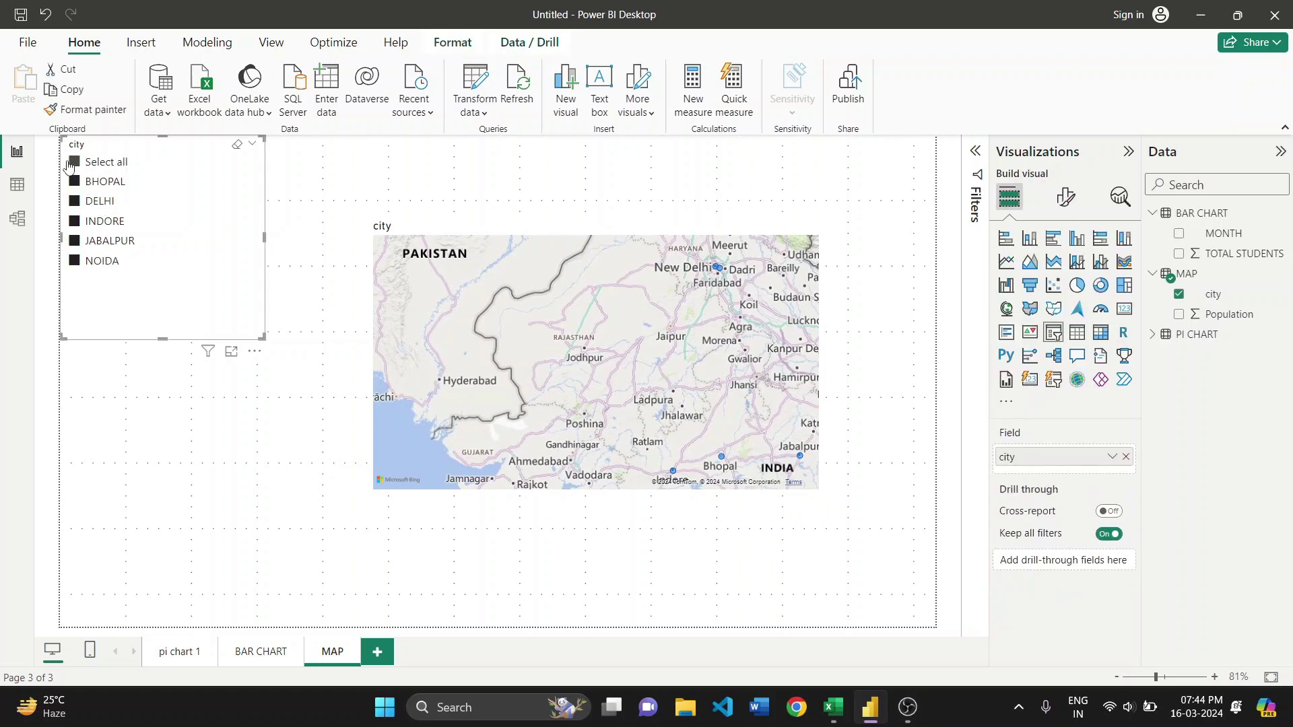
click(76, 260)
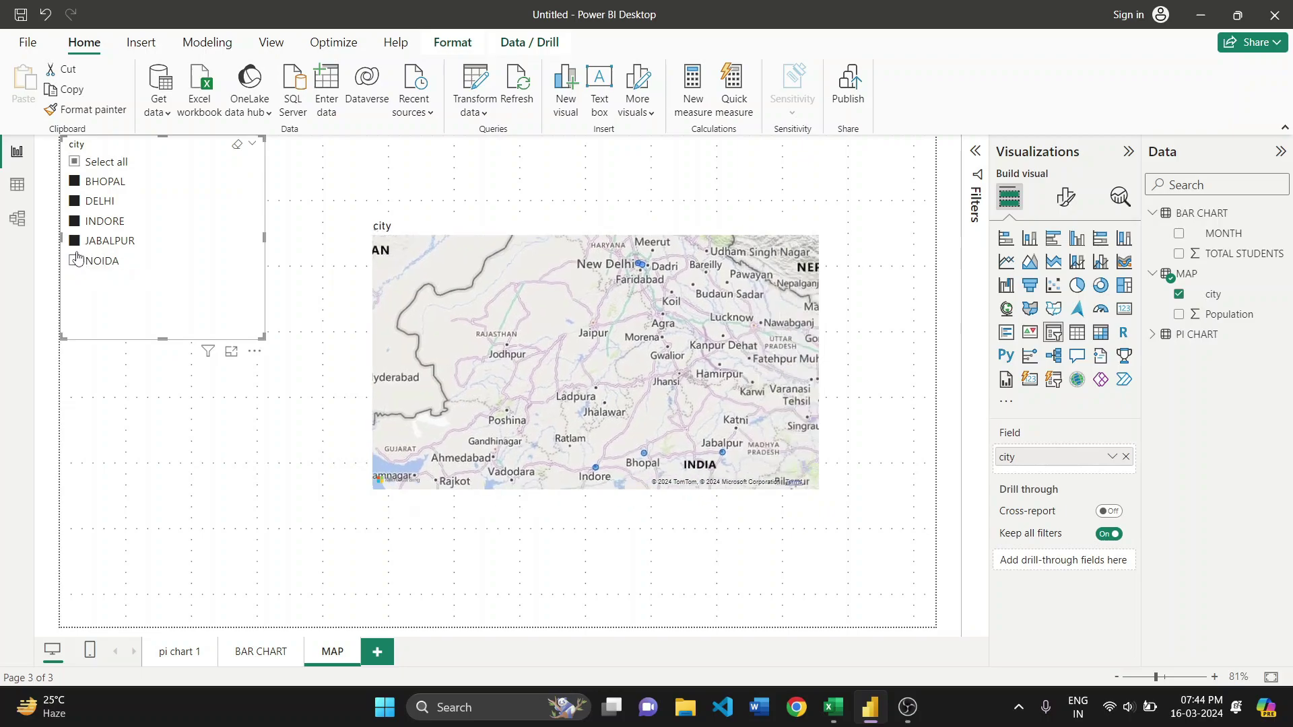
click(75, 200)
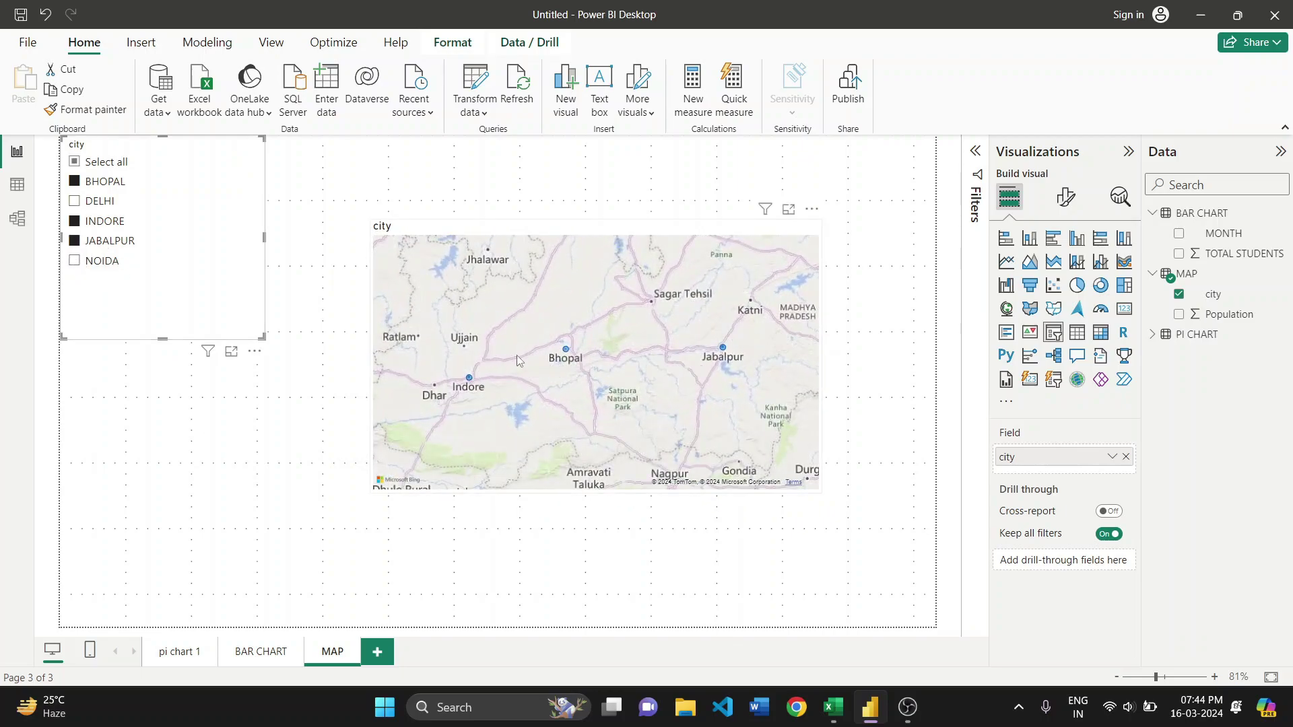
Set the map's style to Aerial
click(608, 229)
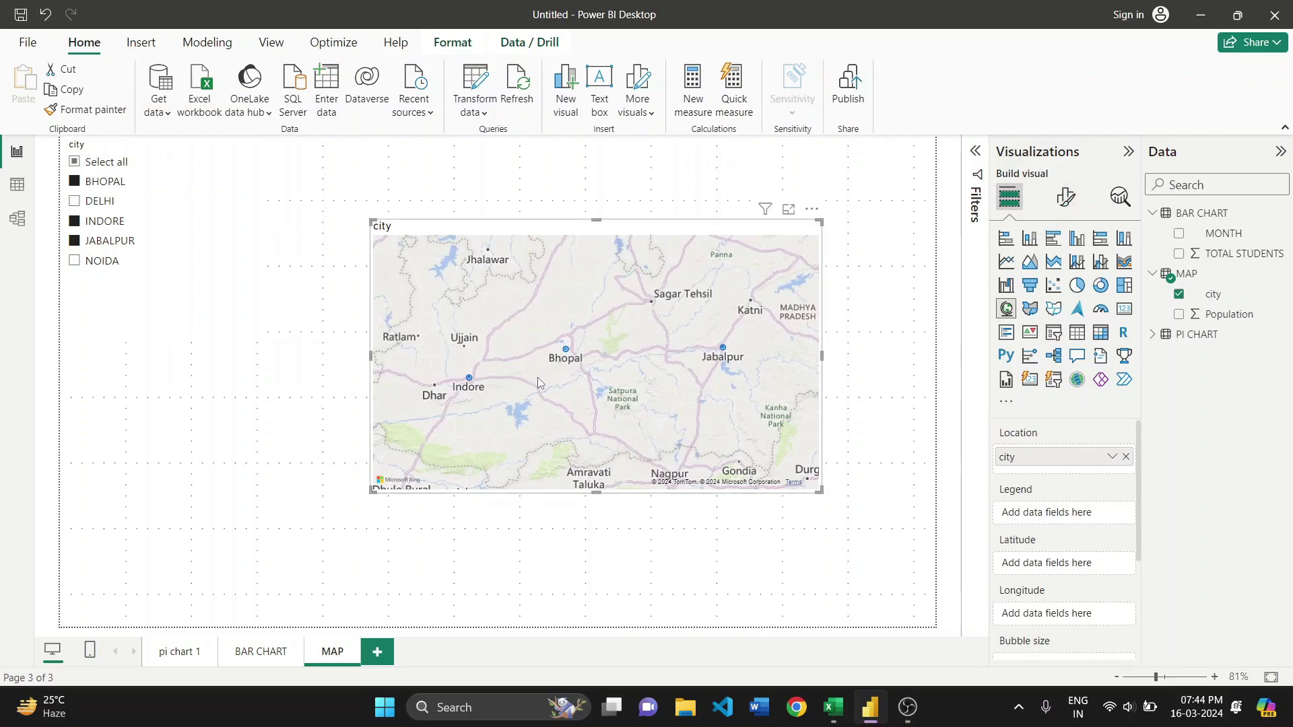
click(1065, 197)
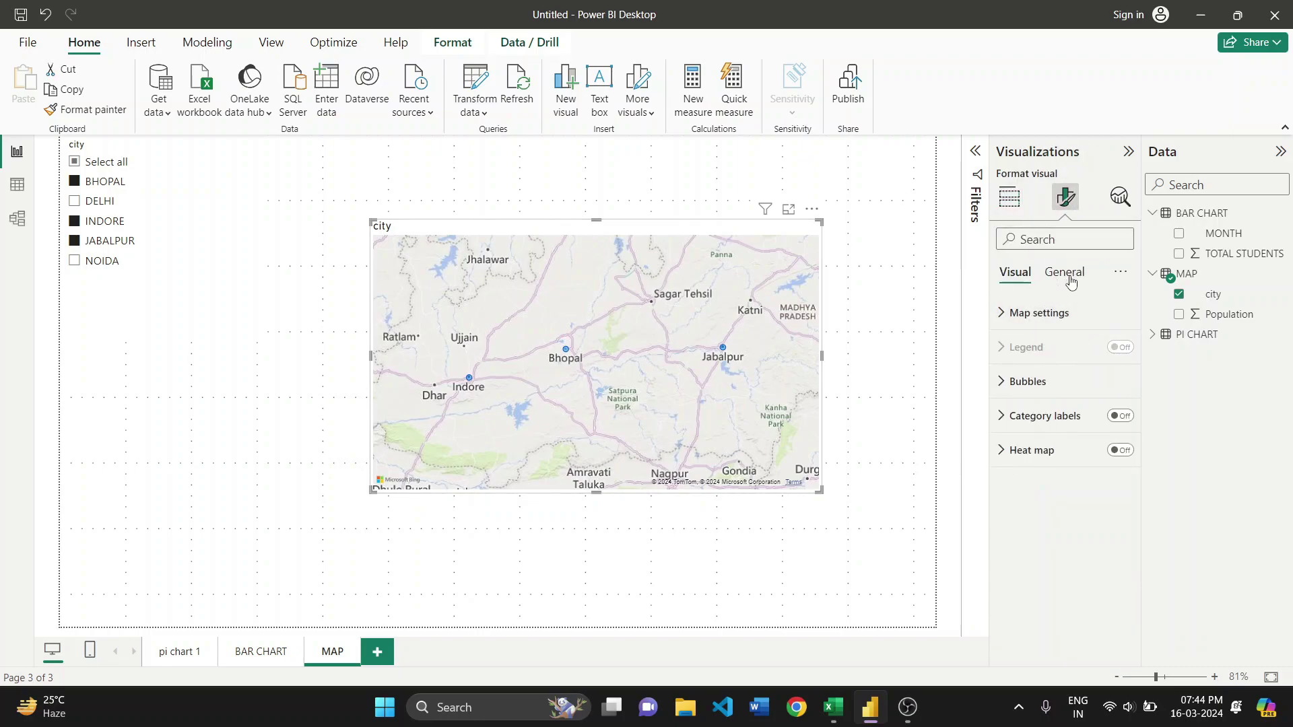
click(1047, 311)
click(1040, 397)
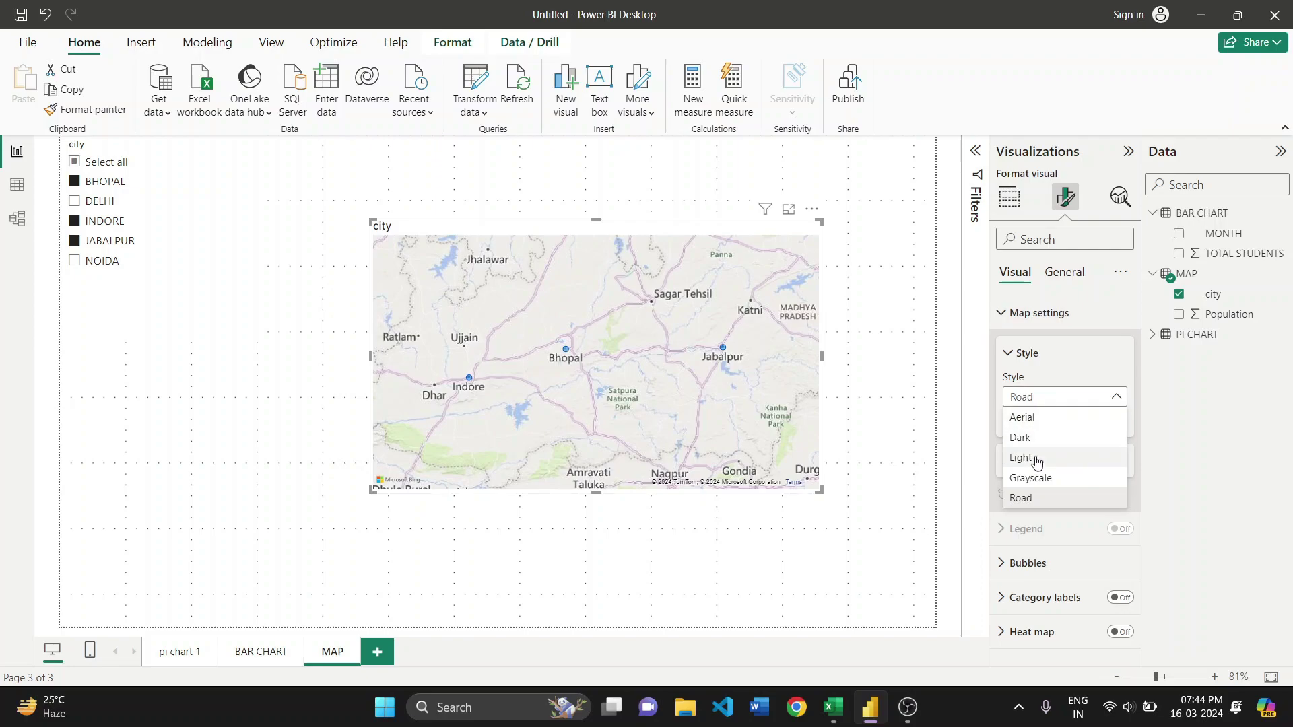
click(1029, 418)
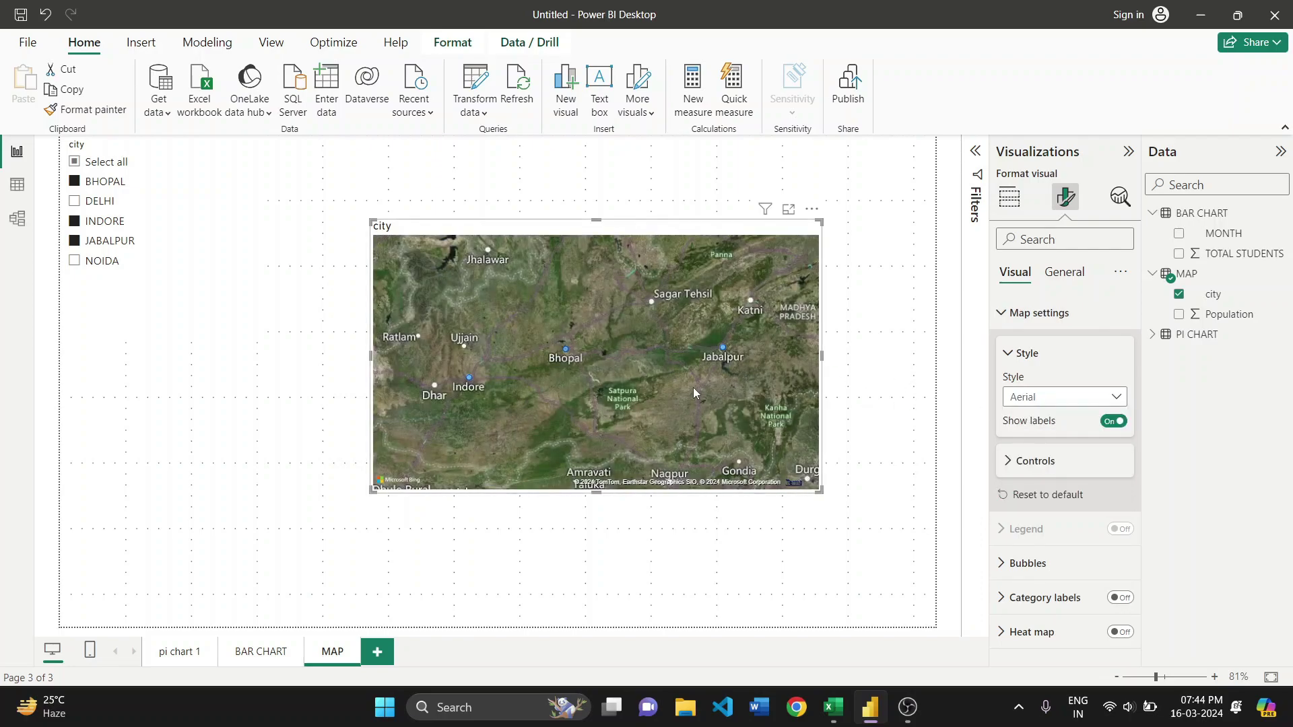
Try the Dark, Light and Grayscale styles on the map, and return it to Aerial
click(1035, 399)
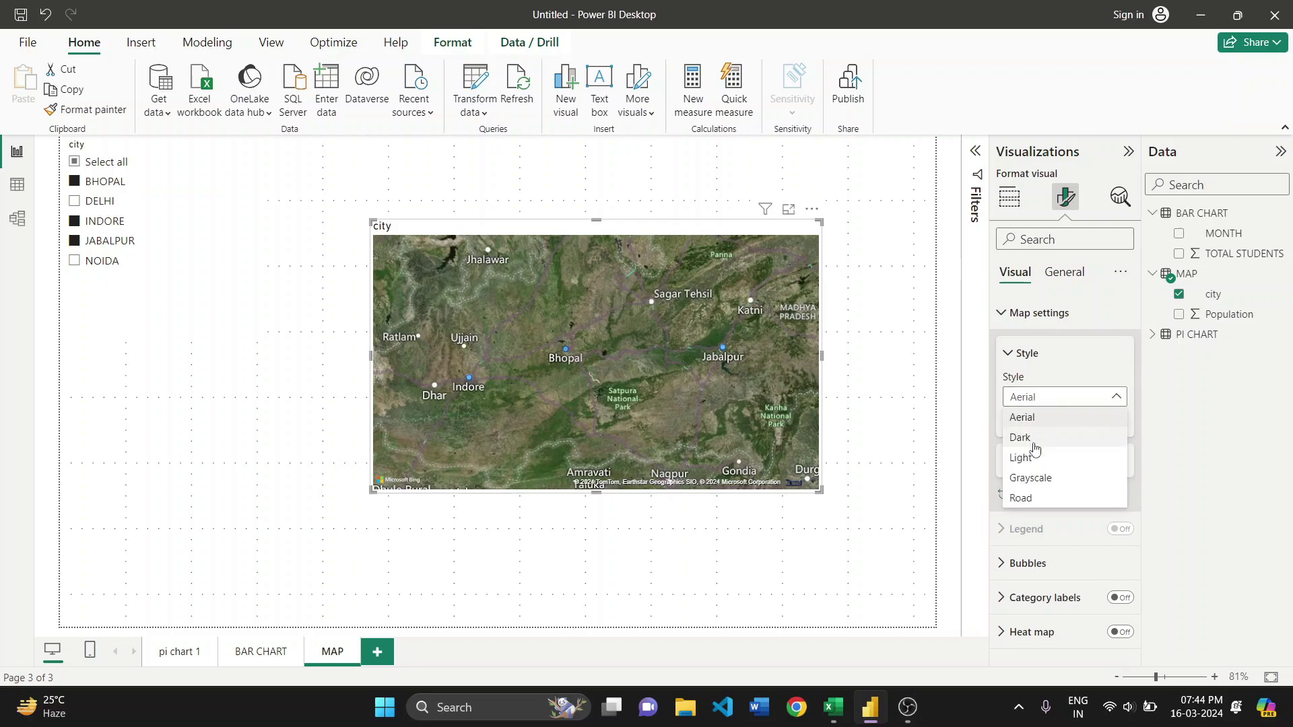
click(1028, 438)
click(1037, 397)
click(1030, 459)
click(1039, 397)
click(1028, 479)
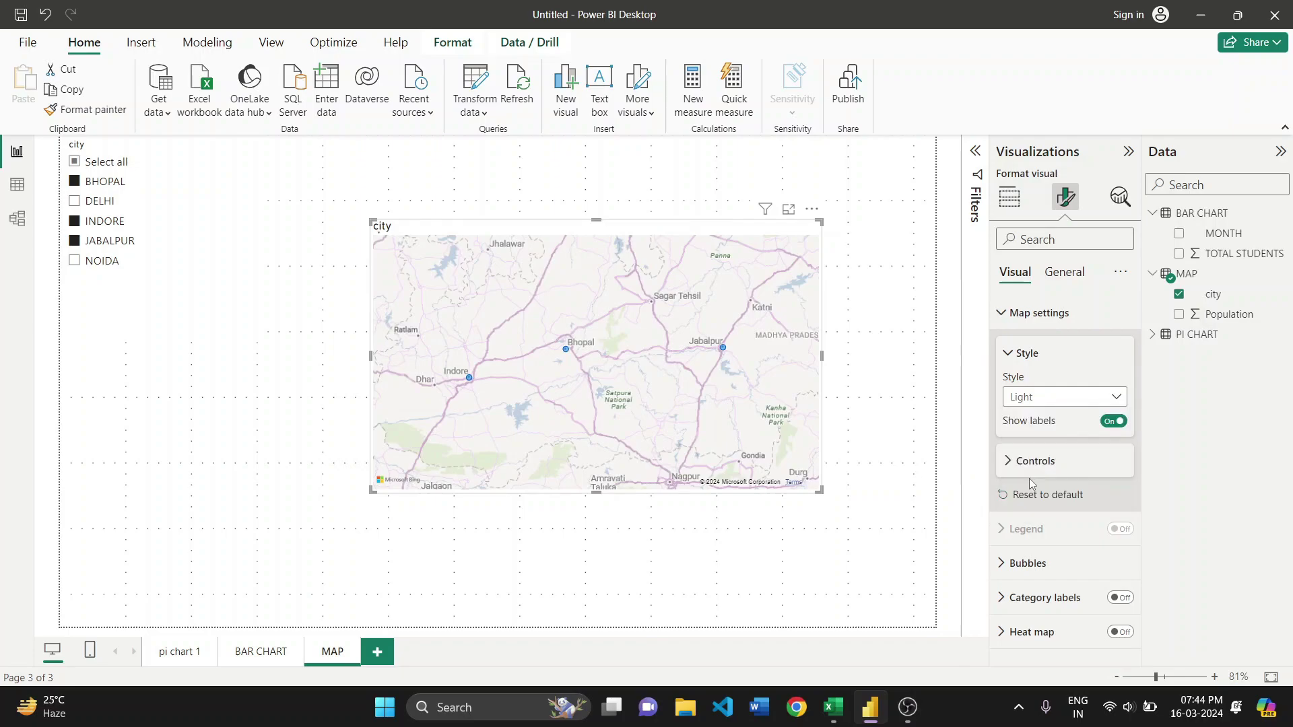
click(1039, 397)
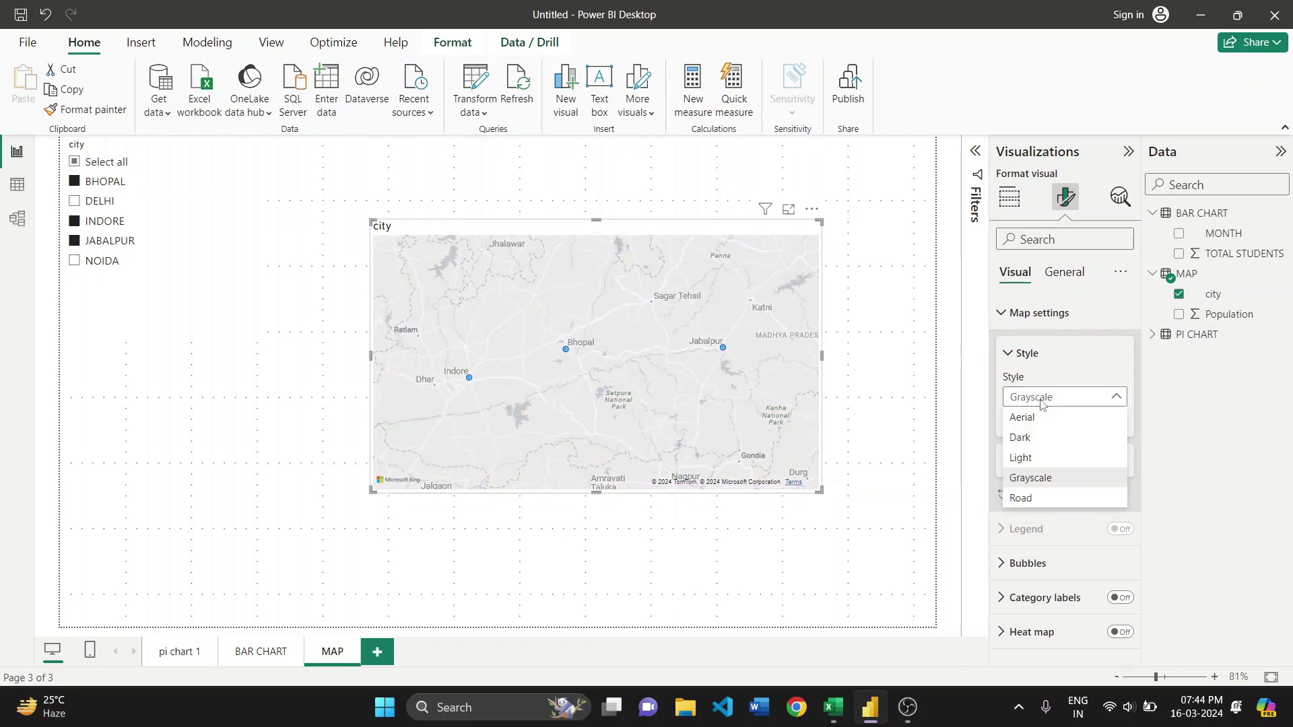
key(Escape)
click(1035, 420)
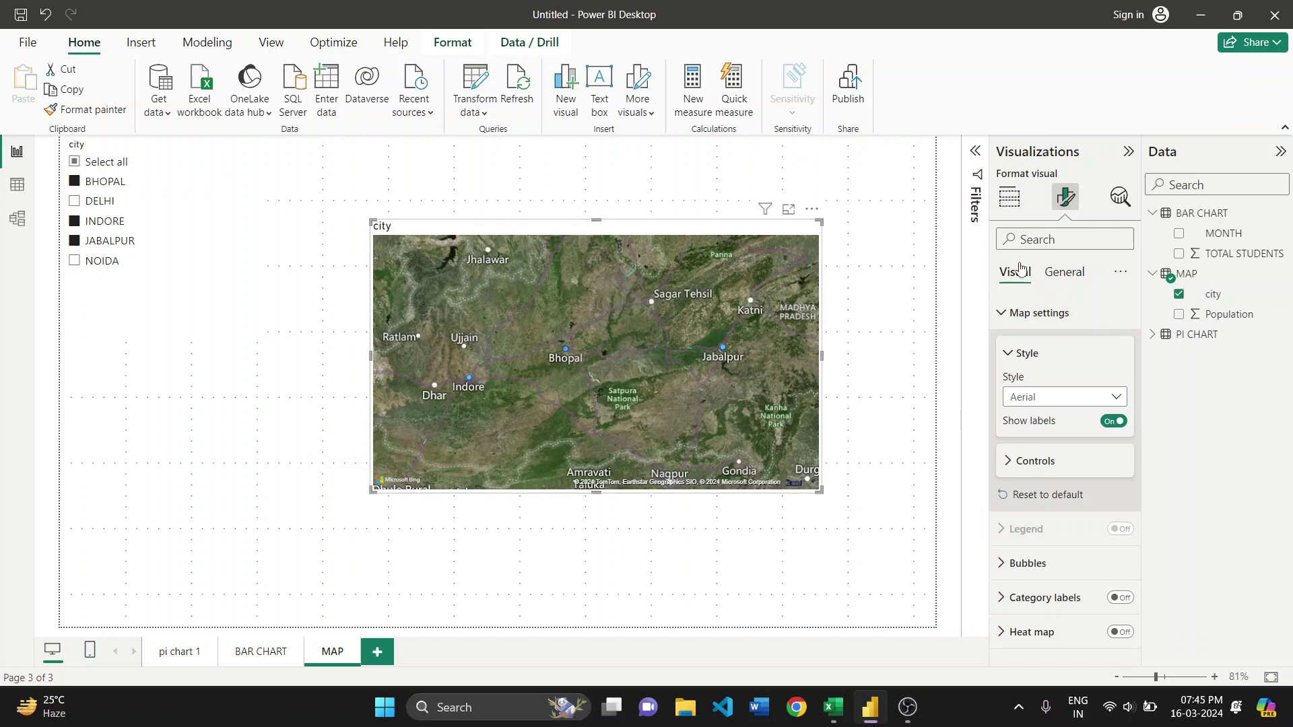
Assign the MAP table's Population field to the map's Bubble size
click(1008, 198)
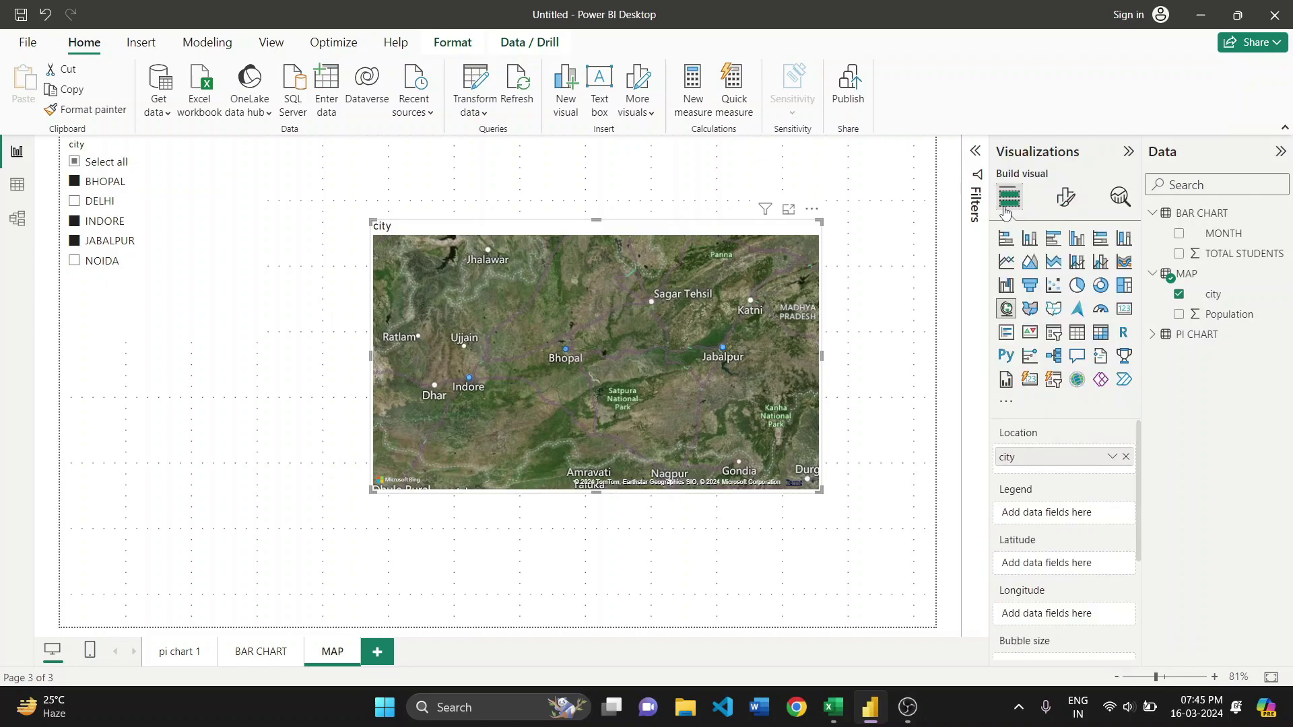
scroll(1030, 522, down, 1)
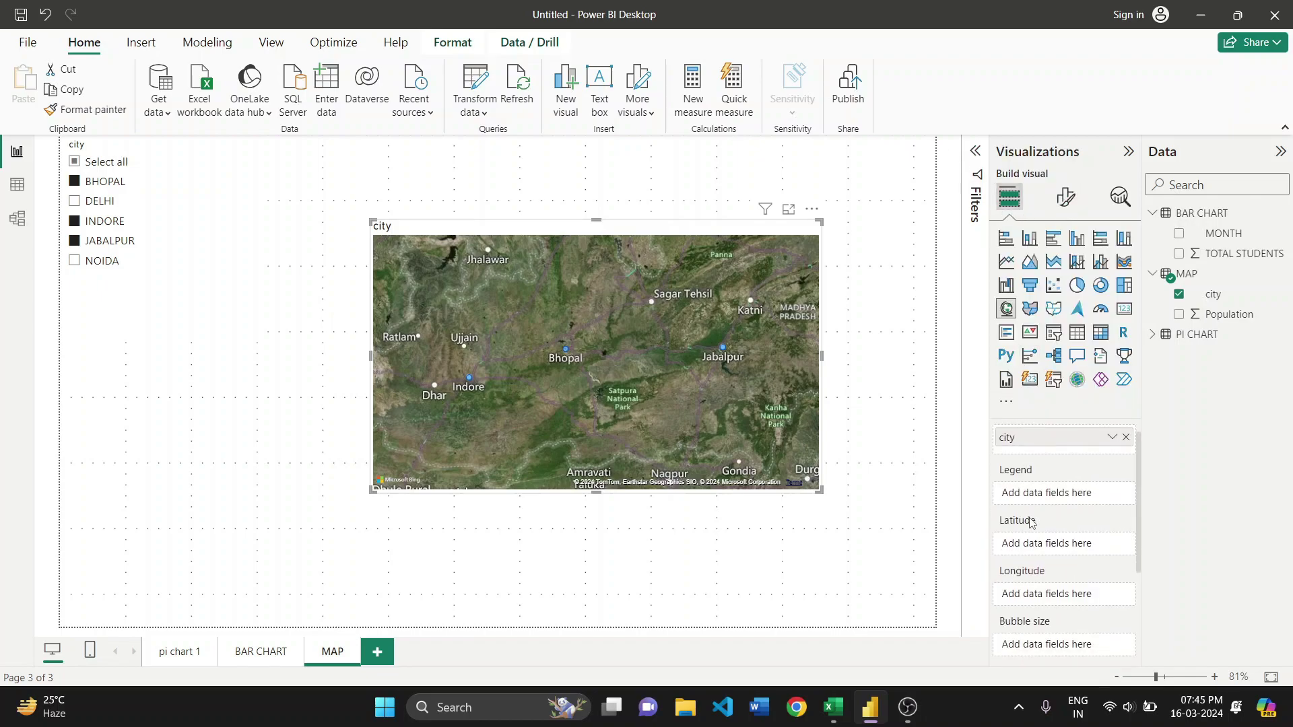
scroll(1044, 610, down, 2)
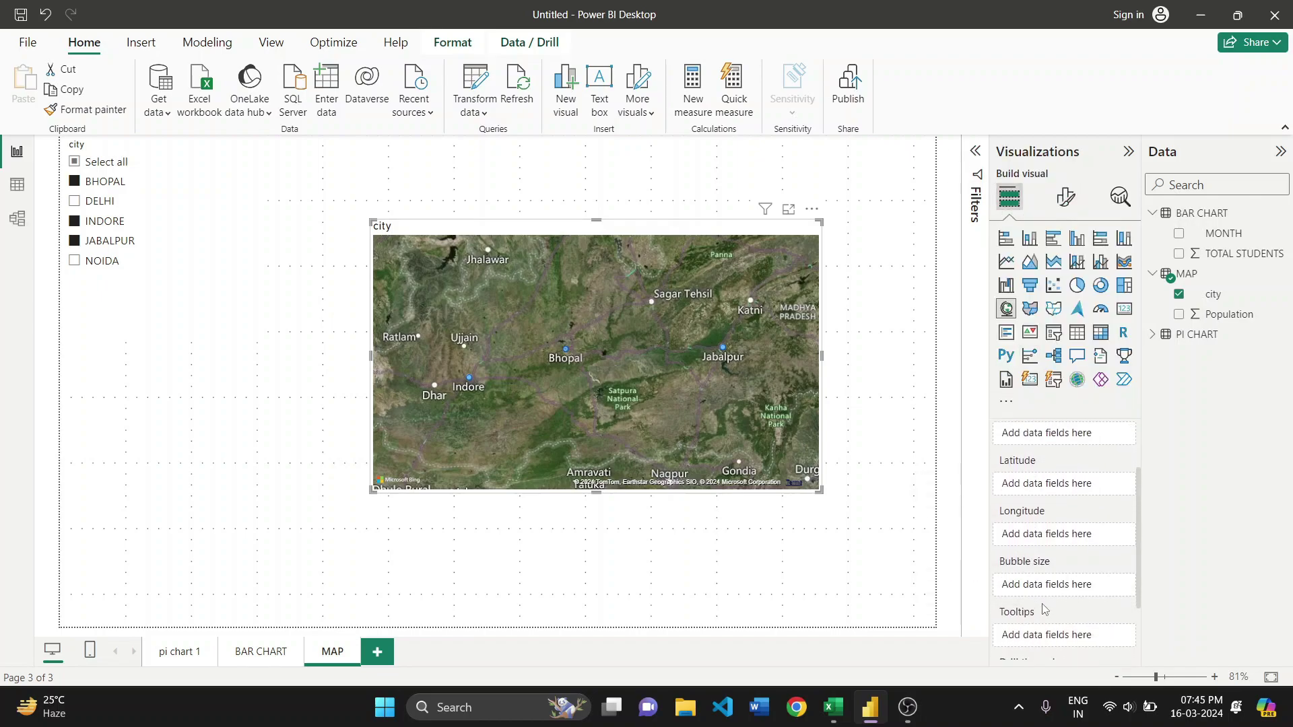
drag(1219, 314, 1077, 586)
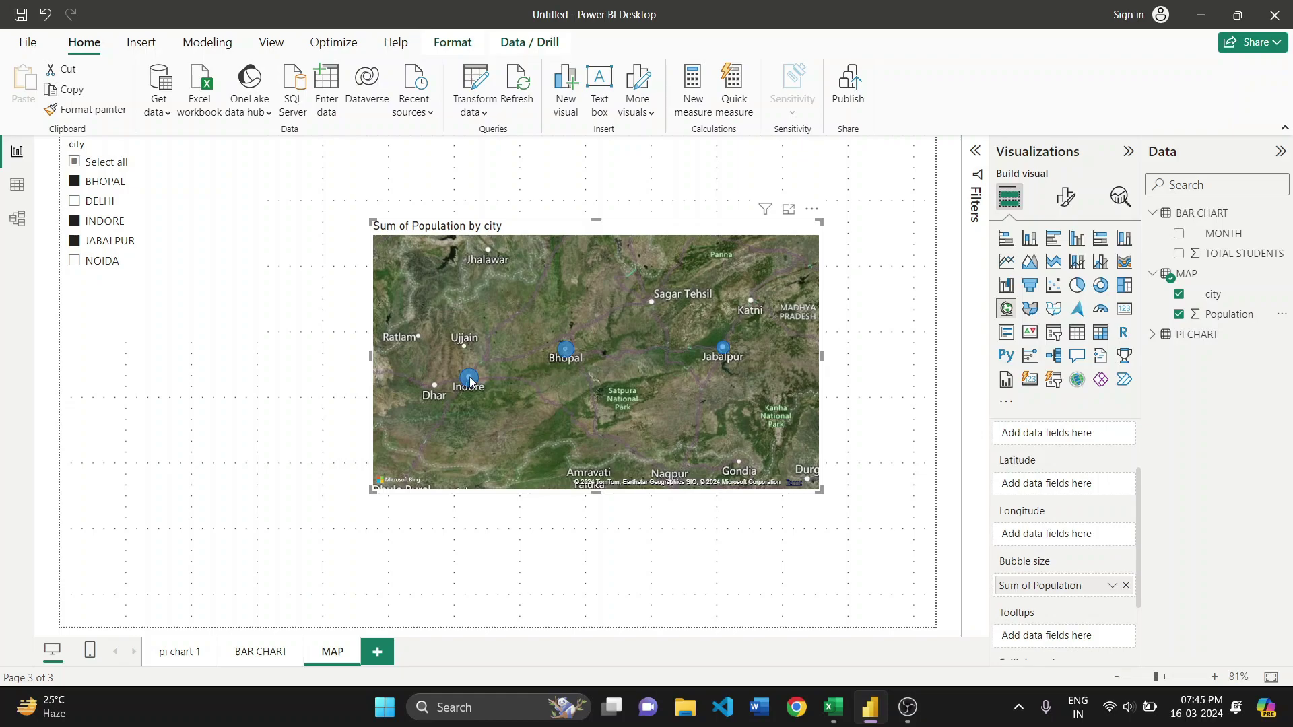
mouse_move(470, 382)
Set the map's bubble size to 35 and check the population details of Indore, Bhopal and Jabalpur
click(1060, 208)
click(1025, 379)
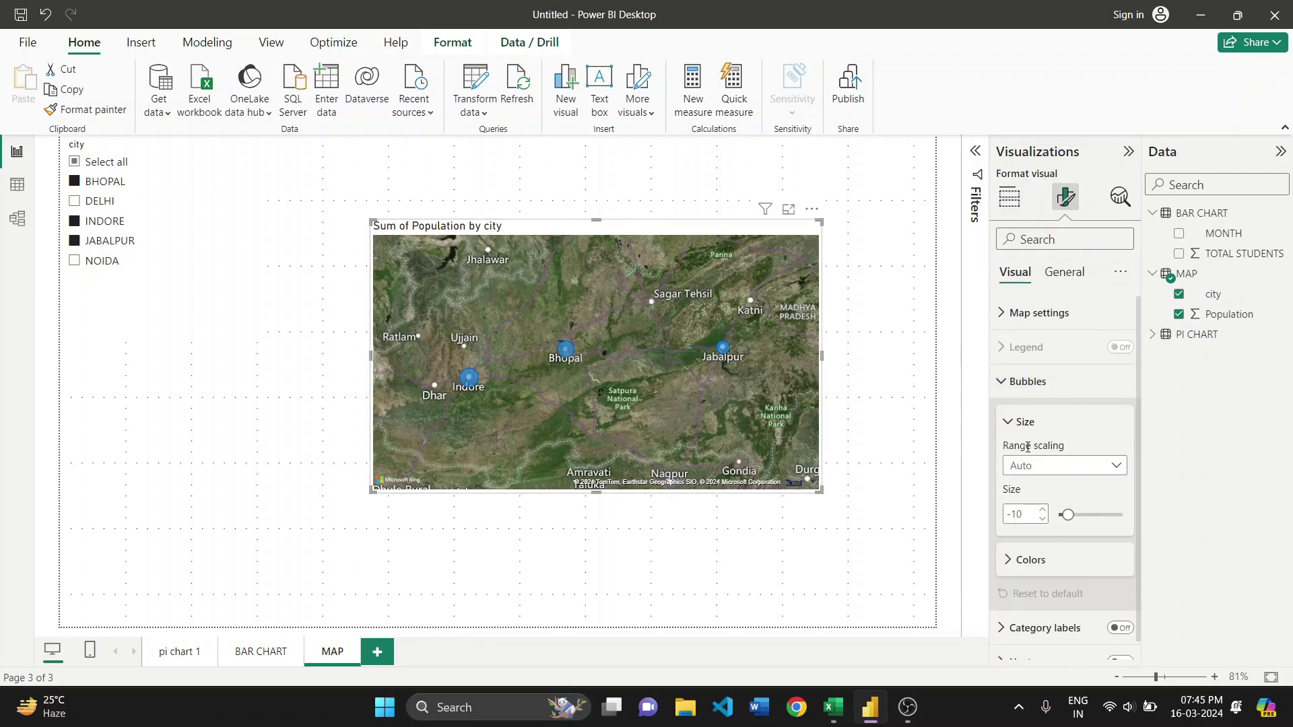
drag(1070, 514, 1090, 514)
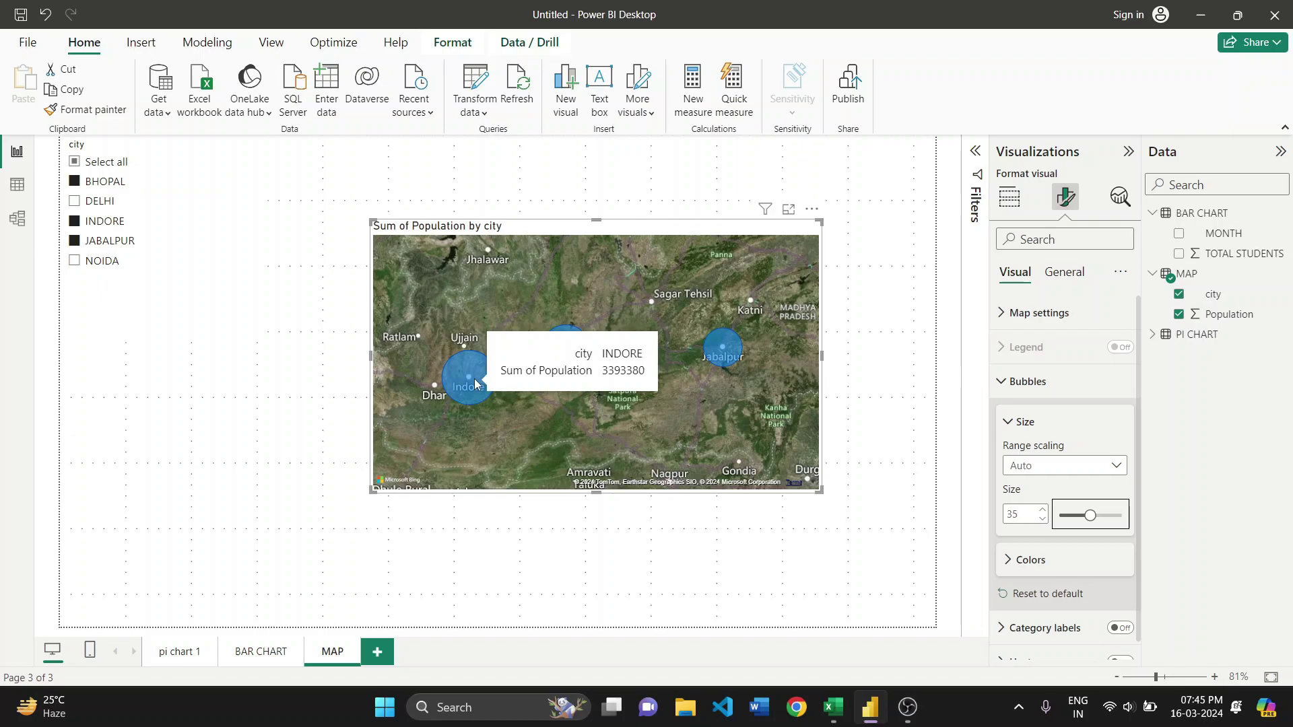
mouse_move(563, 354)
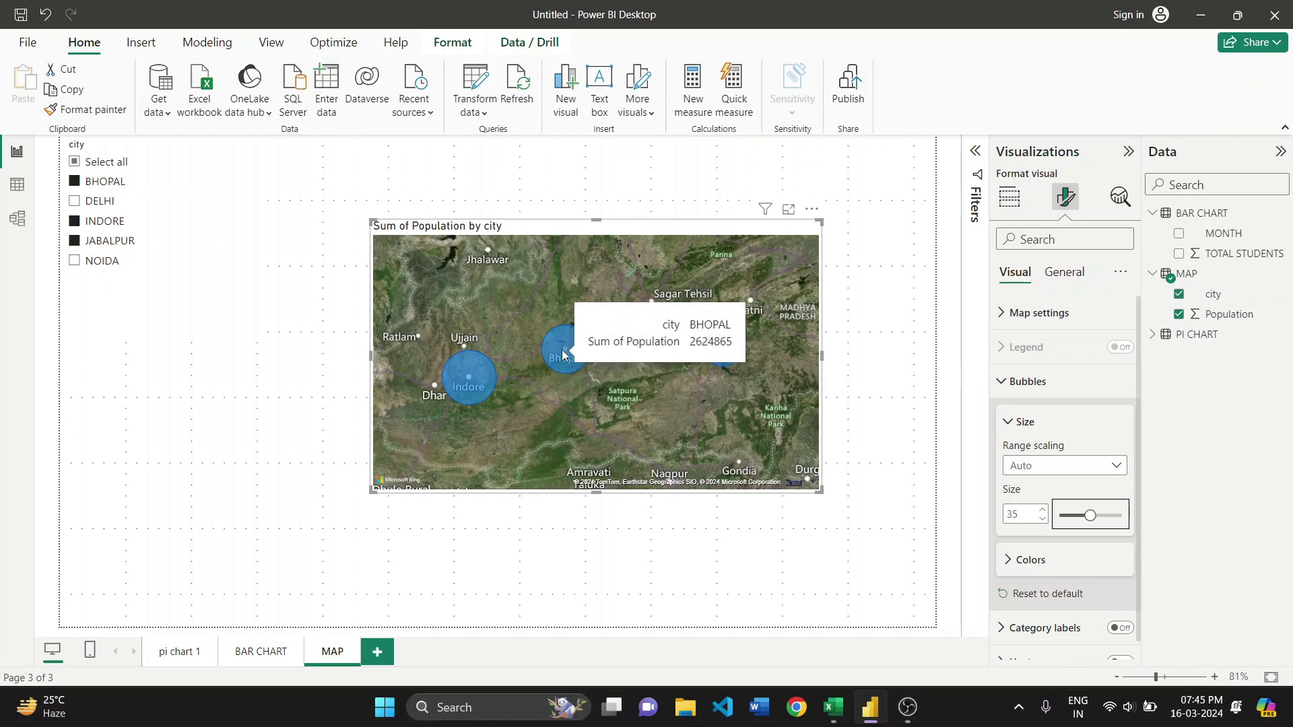
mouse_move(729, 354)
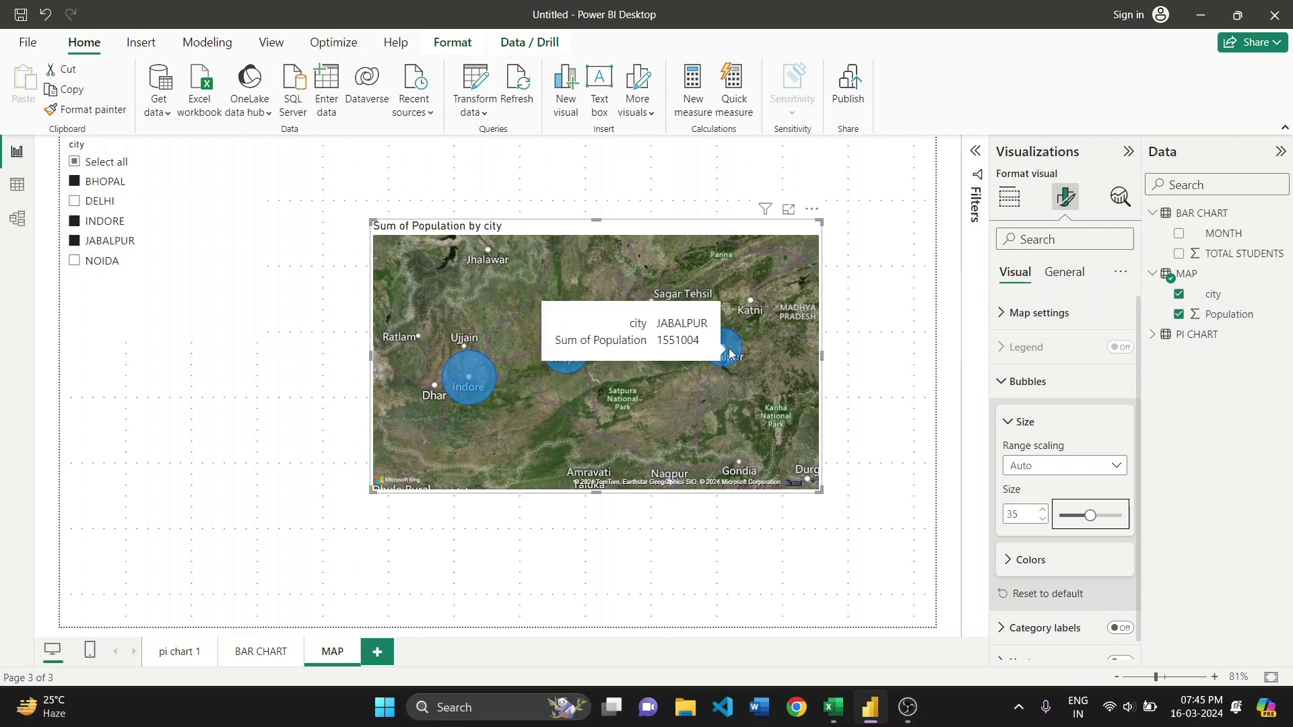
Include NOIDA and DELHI one at a time in the city slicer to compare their bubbles, excluding each again
click(75, 261)
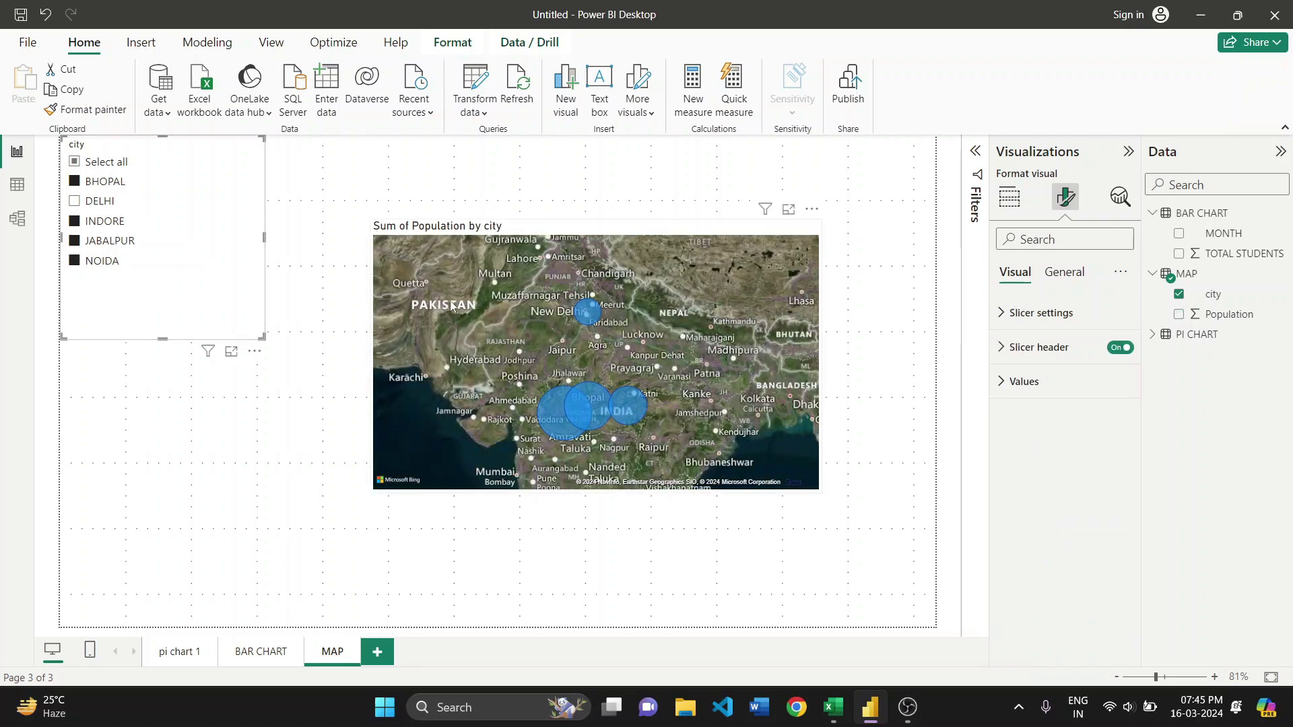
click(75, 262)
click(73, 202)
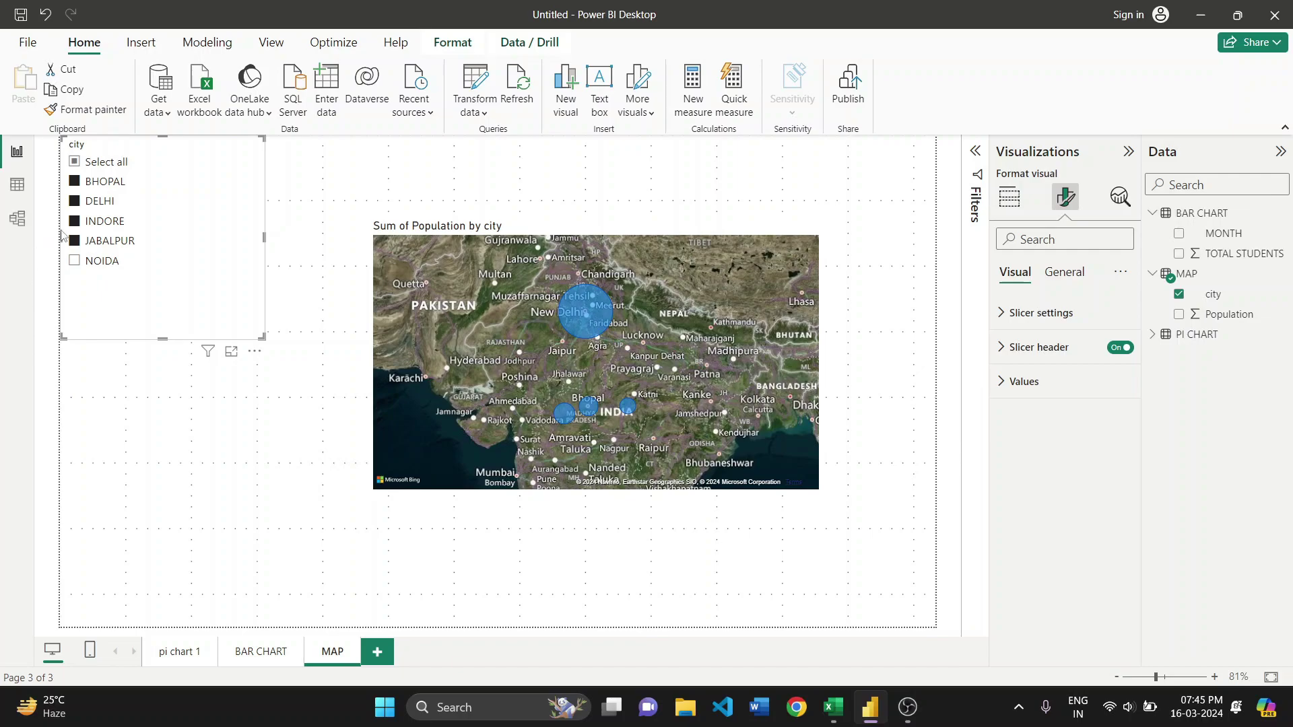
click(74, 202)
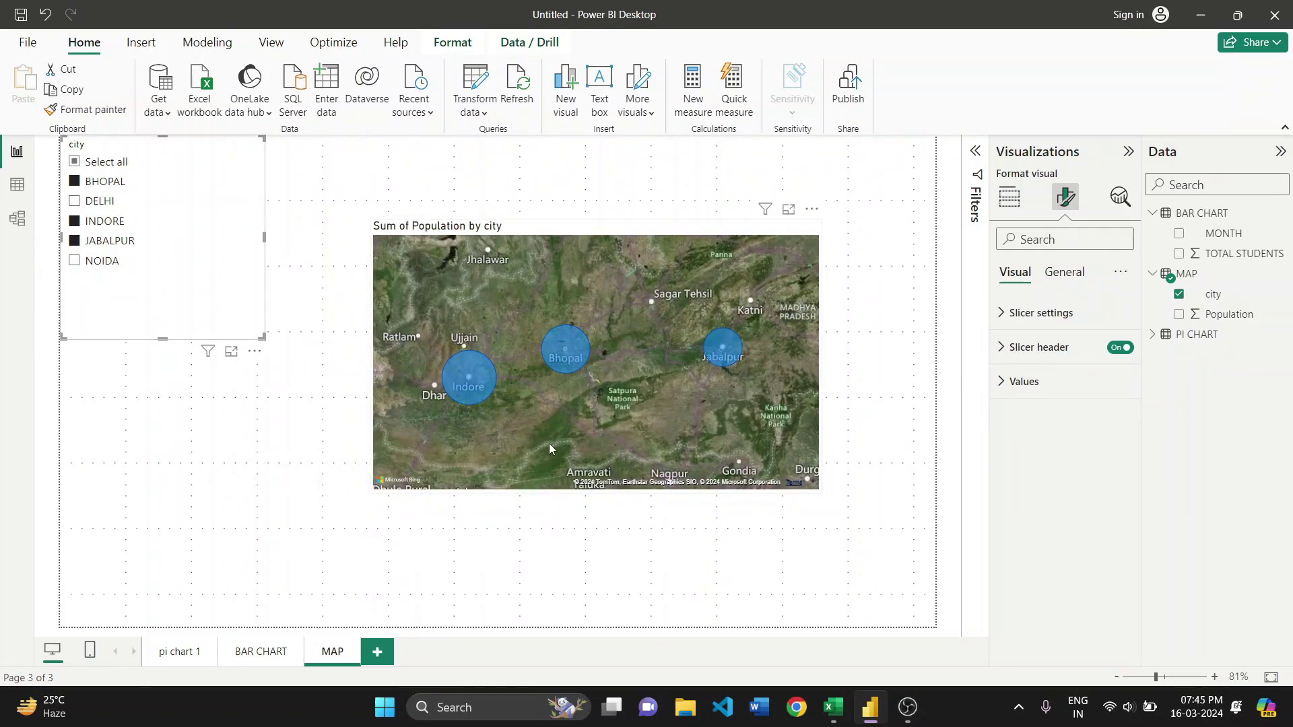
Try Magnitude range scaling for the map's bubbles, and return to Auto with the bubble size set to 37
click(1035, 348)
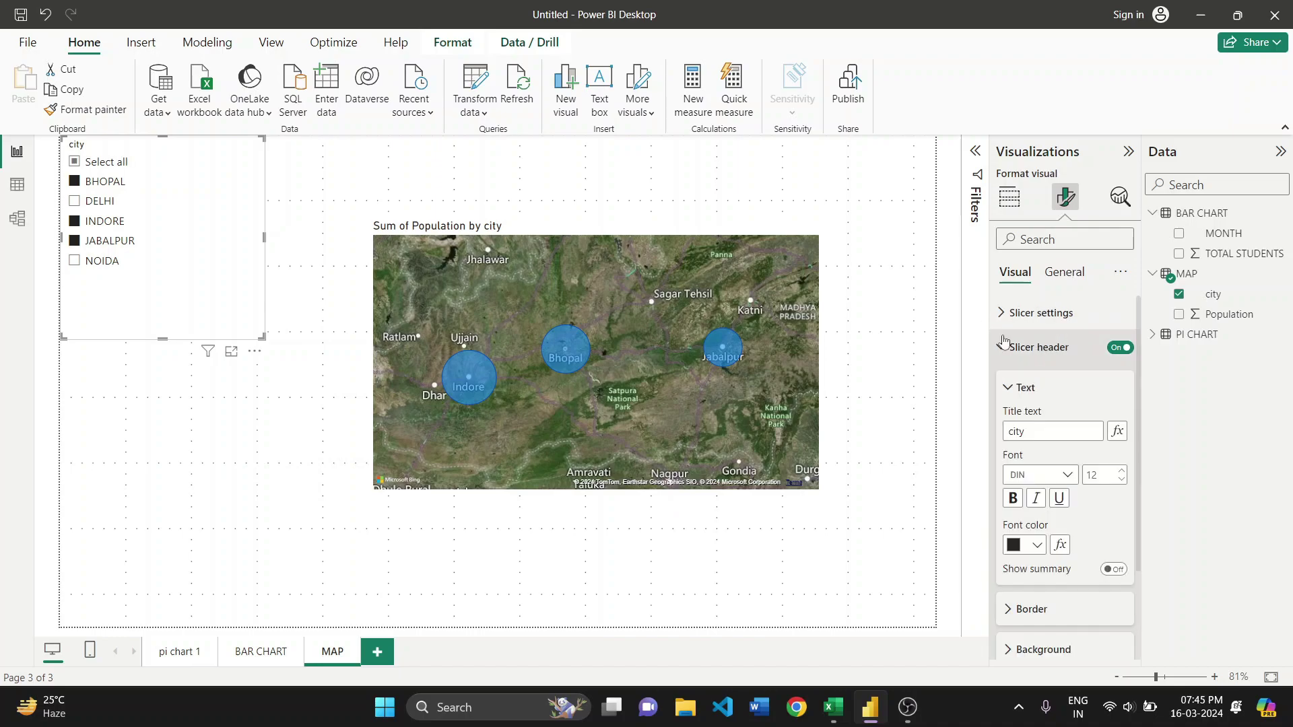
click(708, 286)
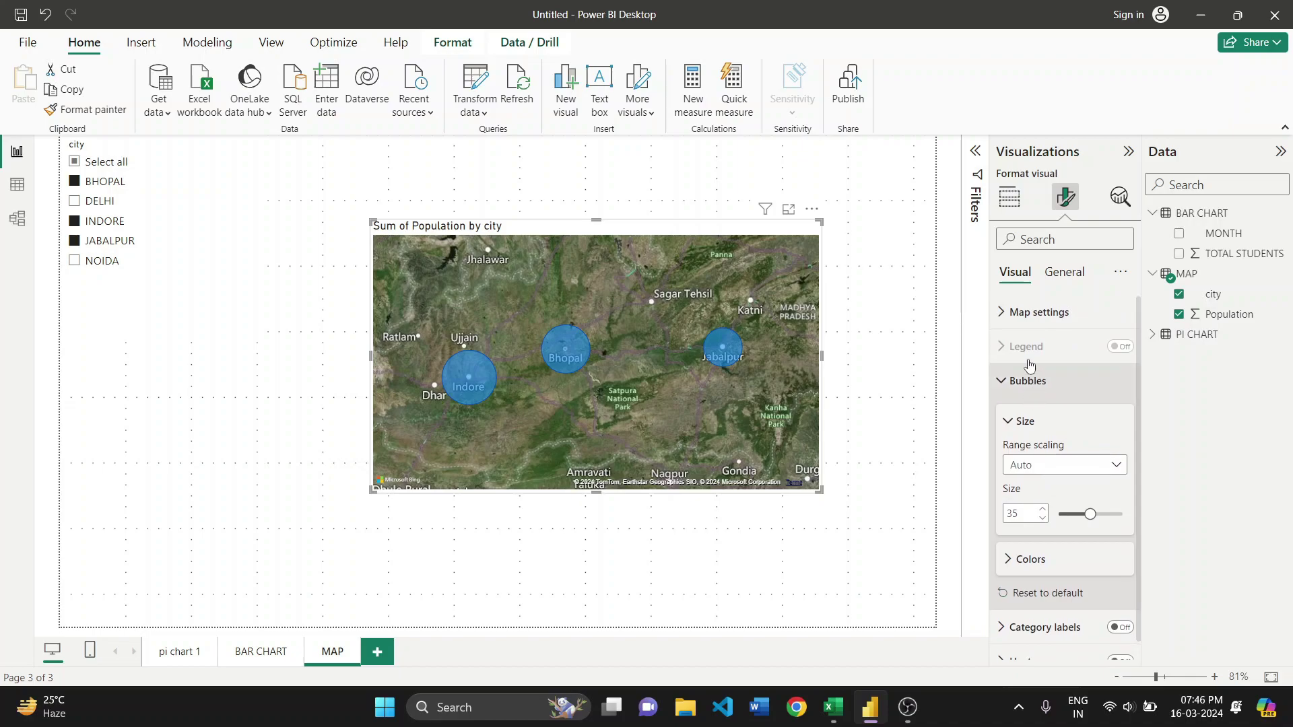
click(1021, 319)
click(1024, 321)
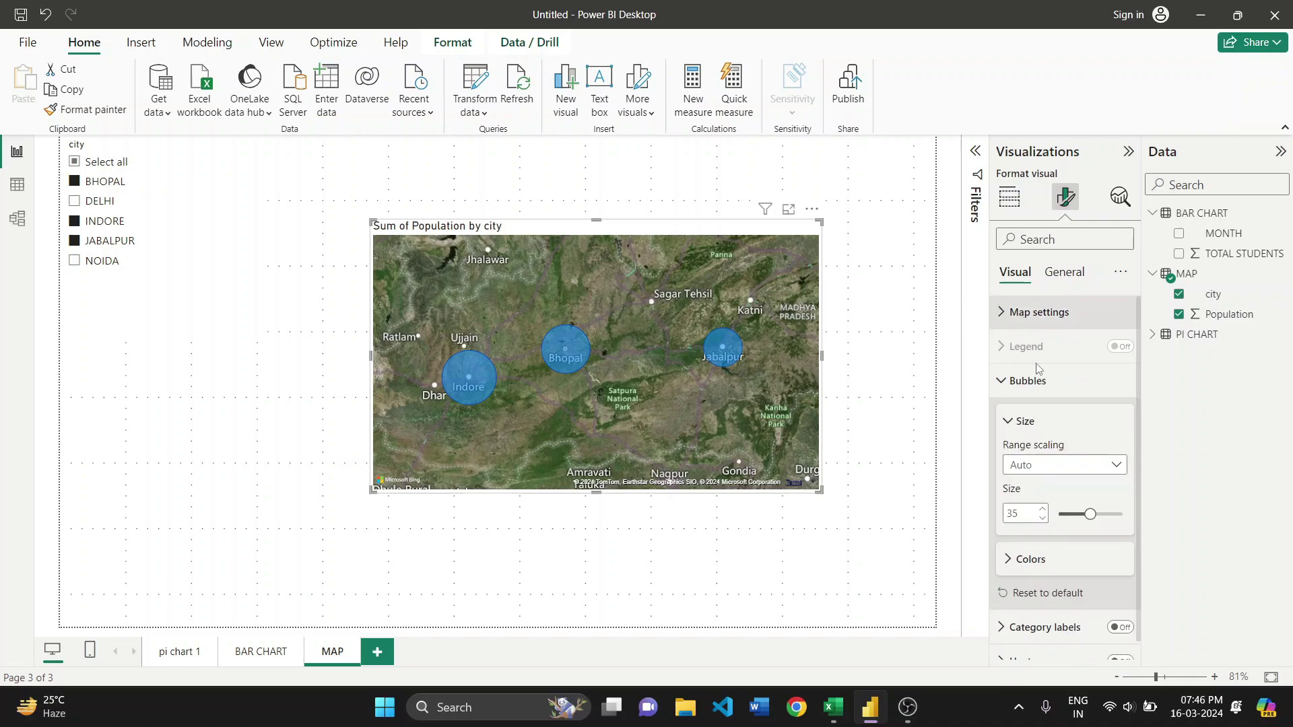
scroll(1064, 431, down, 1)
click(1074, 445)
click(1063, 465)
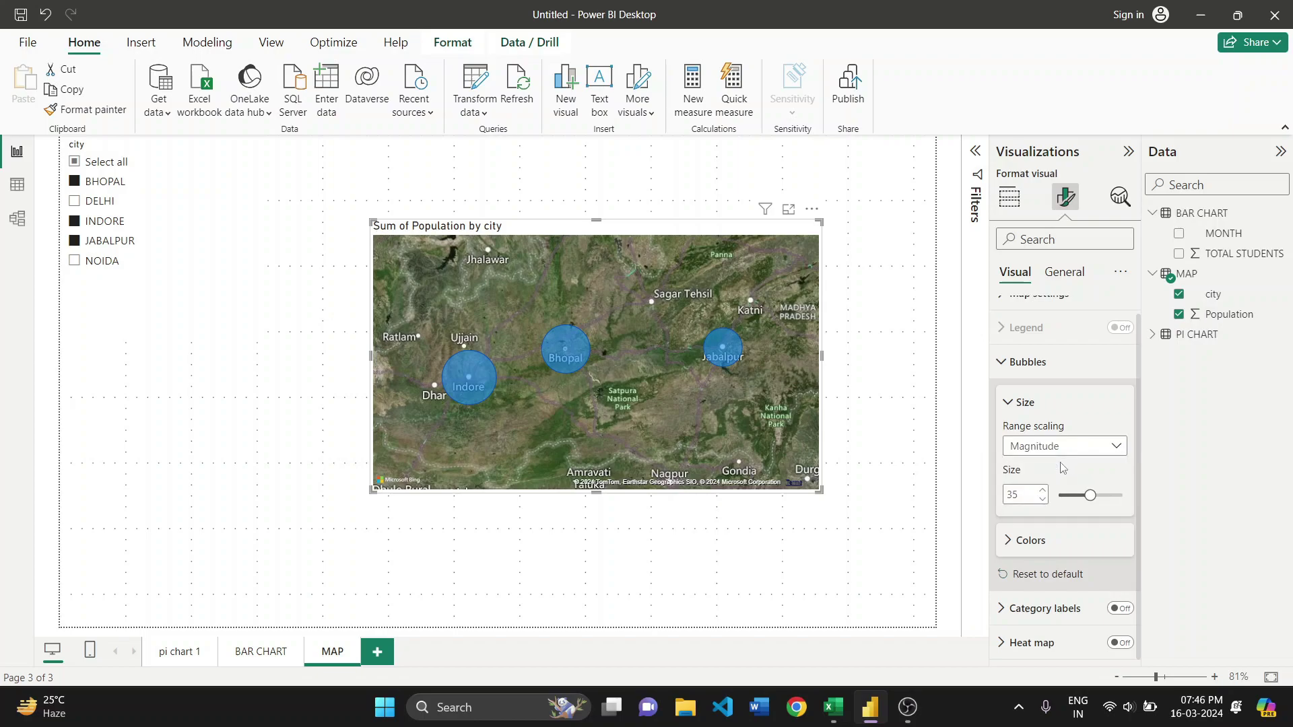
click(1061, 446)
key(Escape)
key(ctrl+z)
Change the default color of the map's bubbles to the recently used red
click(1030, 541)
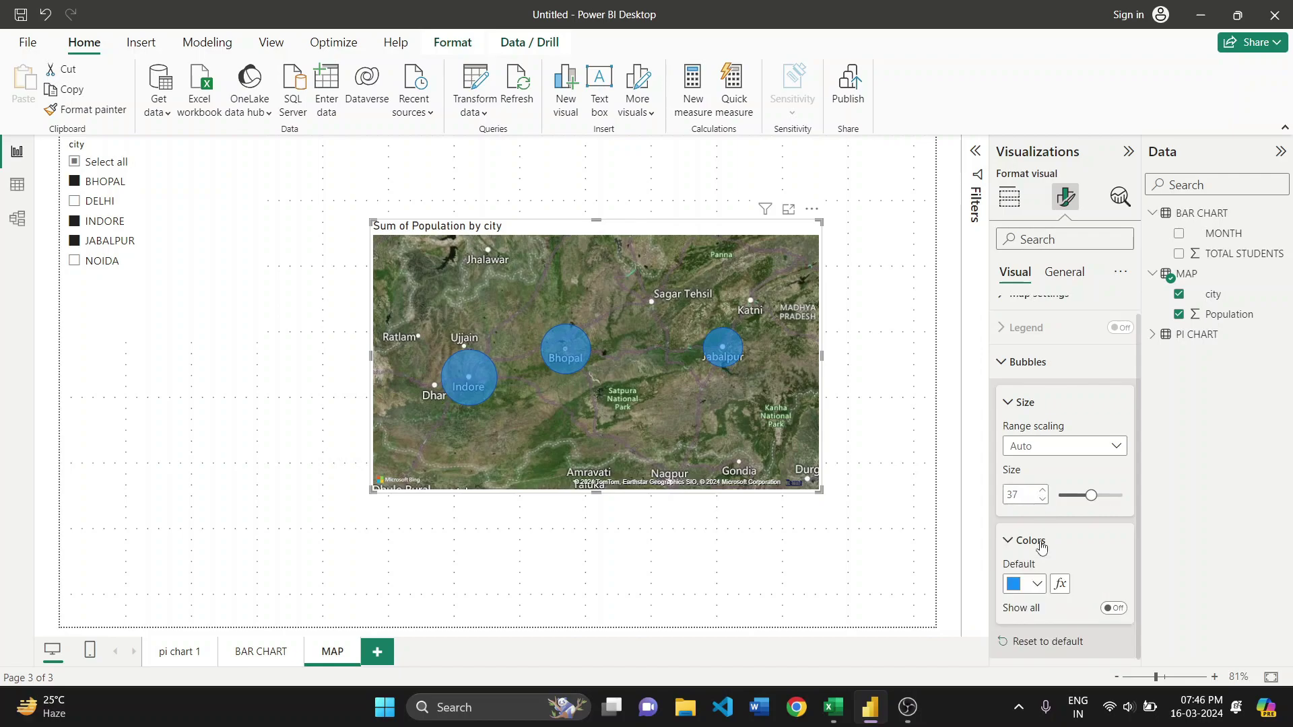
click(1035, 583)
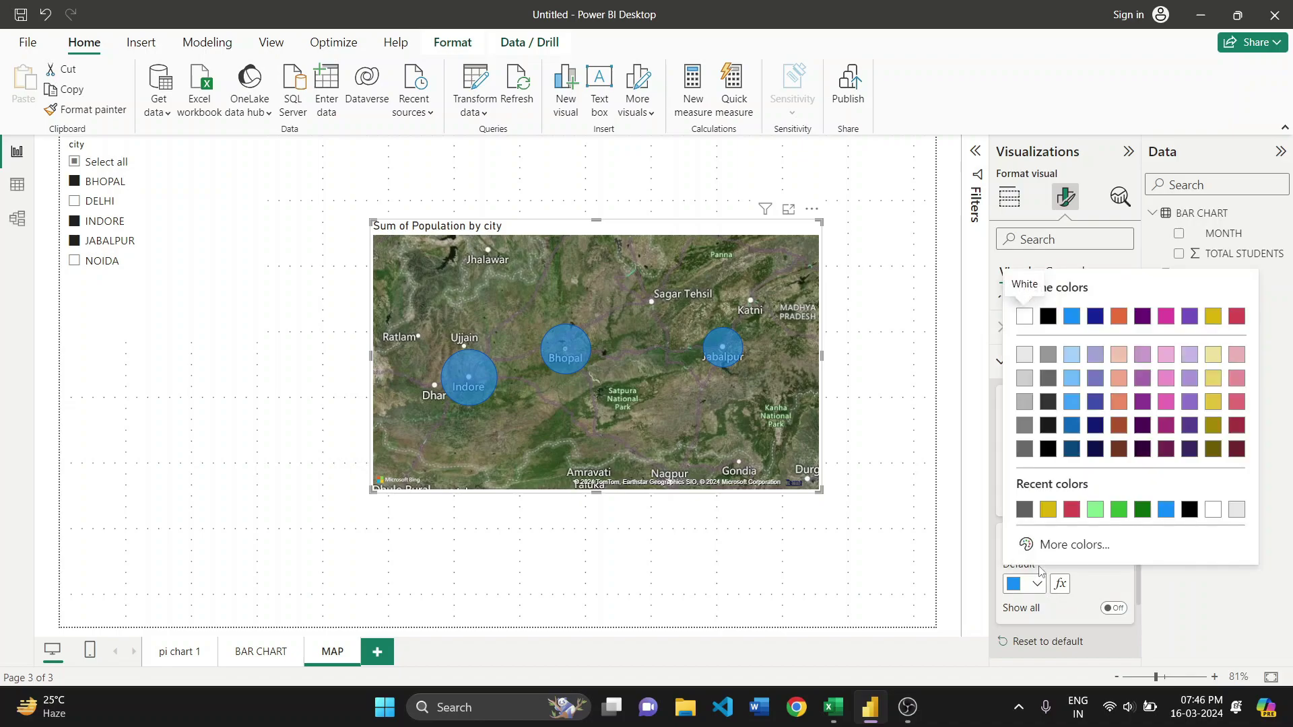
click(1072, 510)
Show the individual bubble colors for all cities, and make INDORE yellow, BHOPAL green and JABALPUR red
scroll(1081, 508, down, 2)
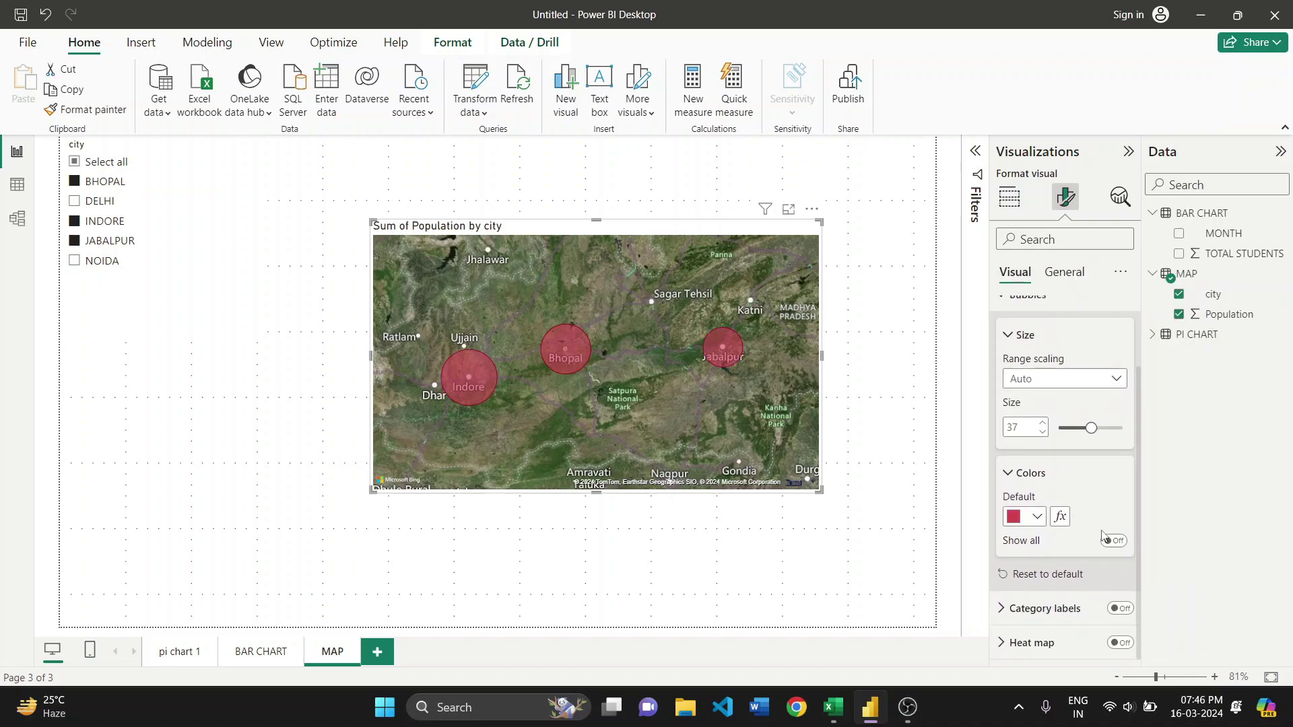
click(1115, 541)
scroll(1107, 551, down, 1)
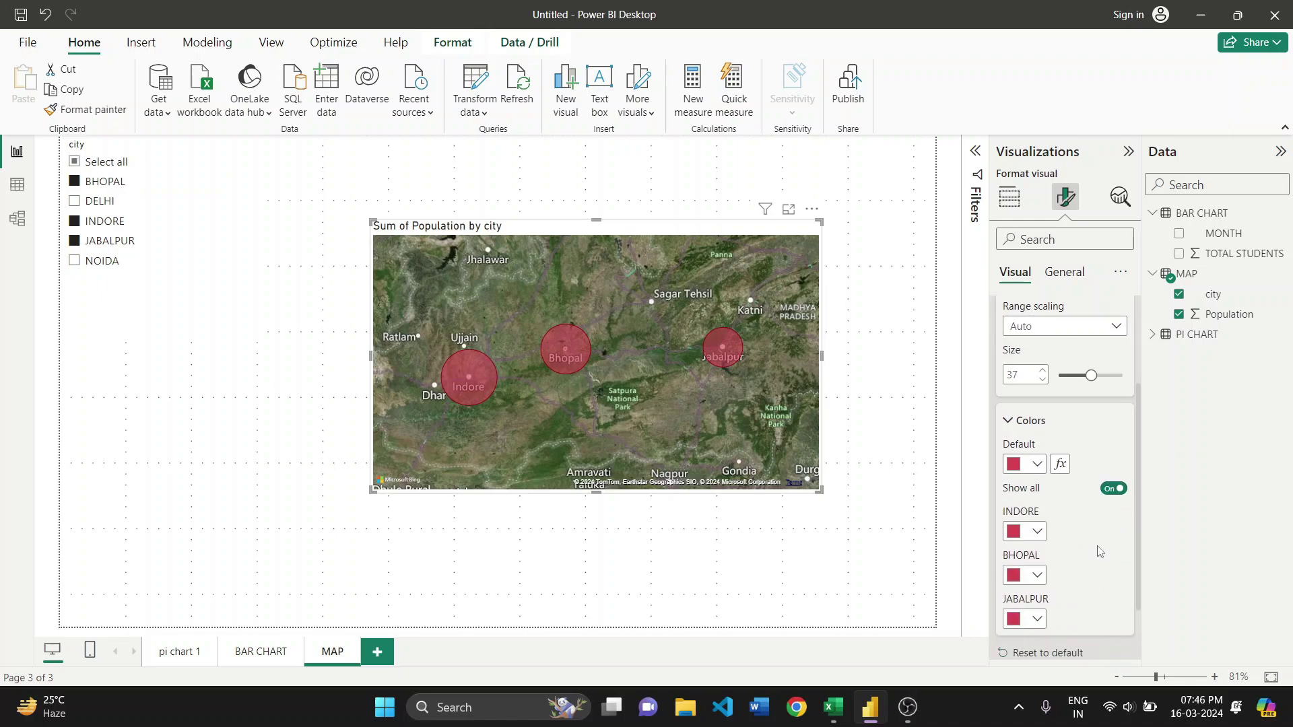
click(1035, 534)
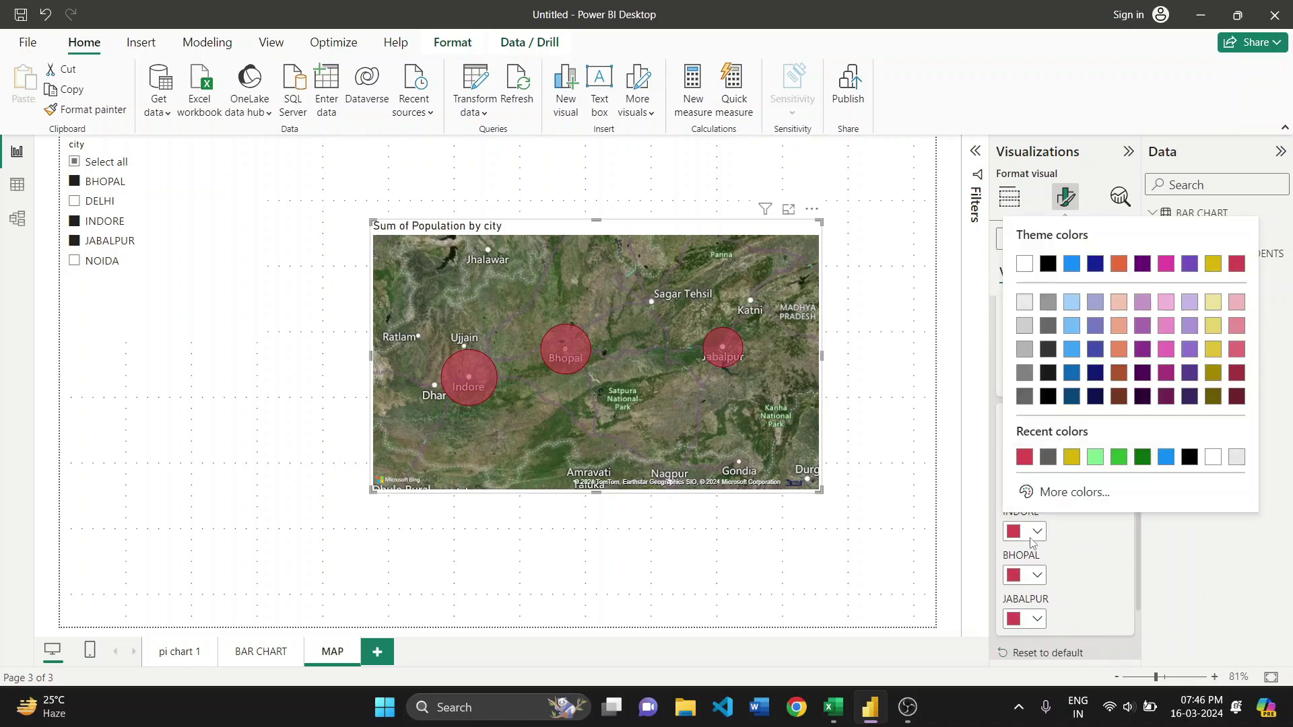
click(1072, 457)
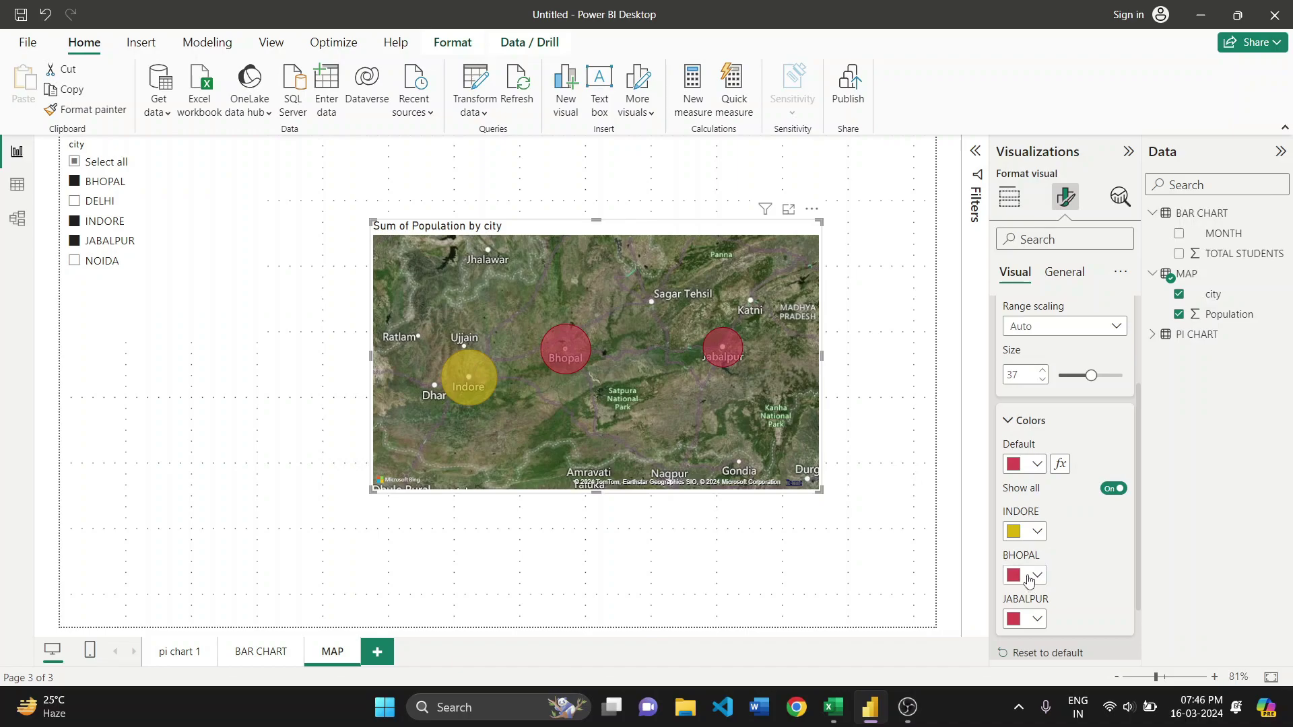
click(1028, 581)
click(1123, 509)
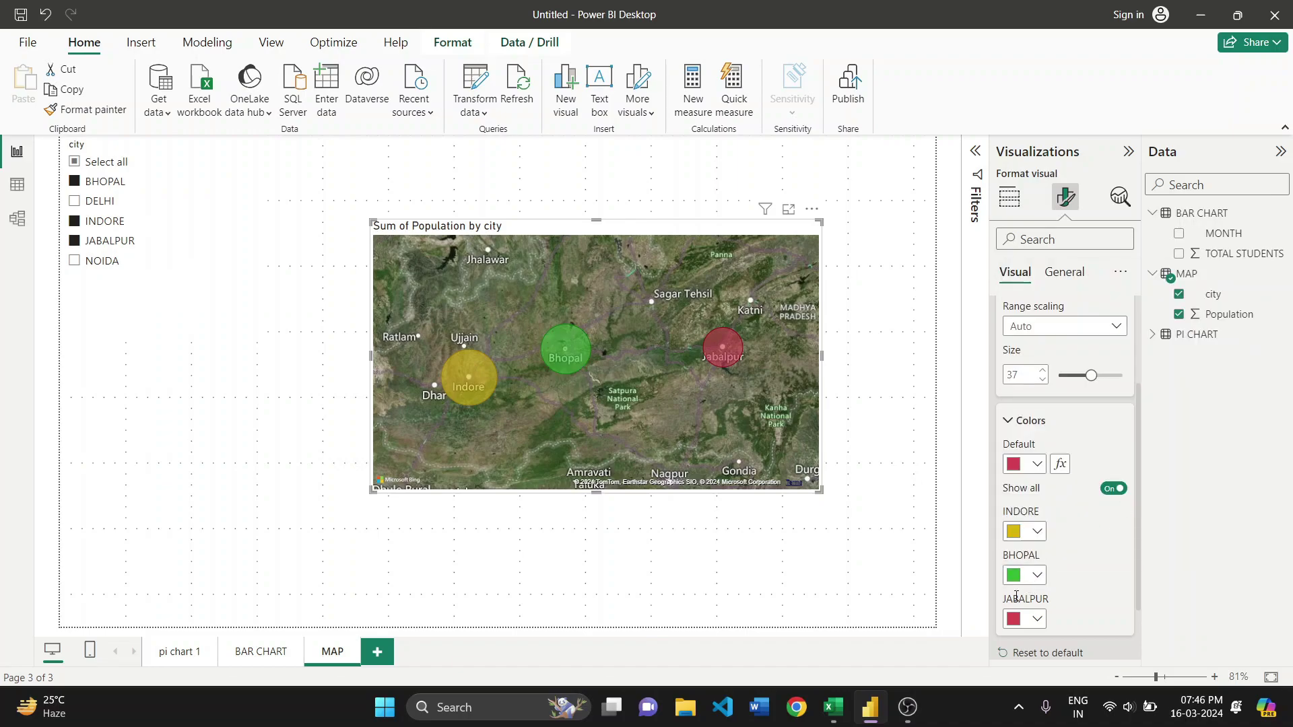
click(1018, 619)
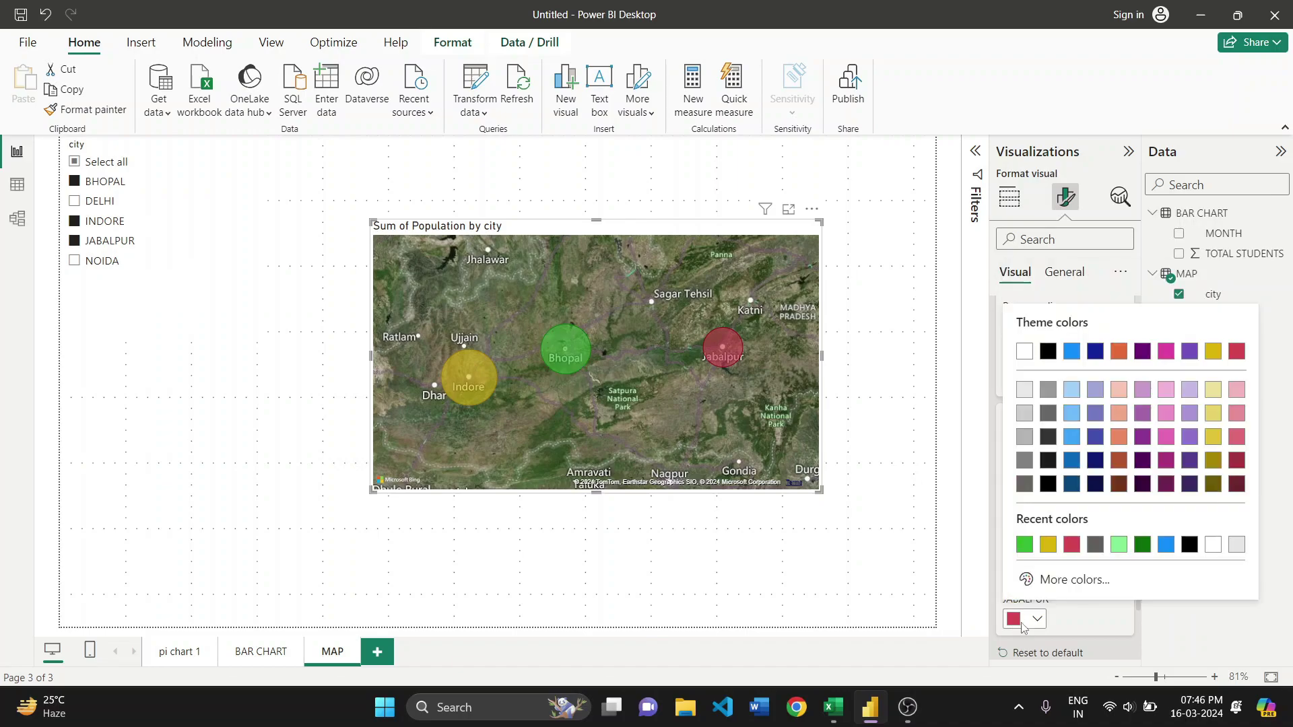
click(1237, 352)
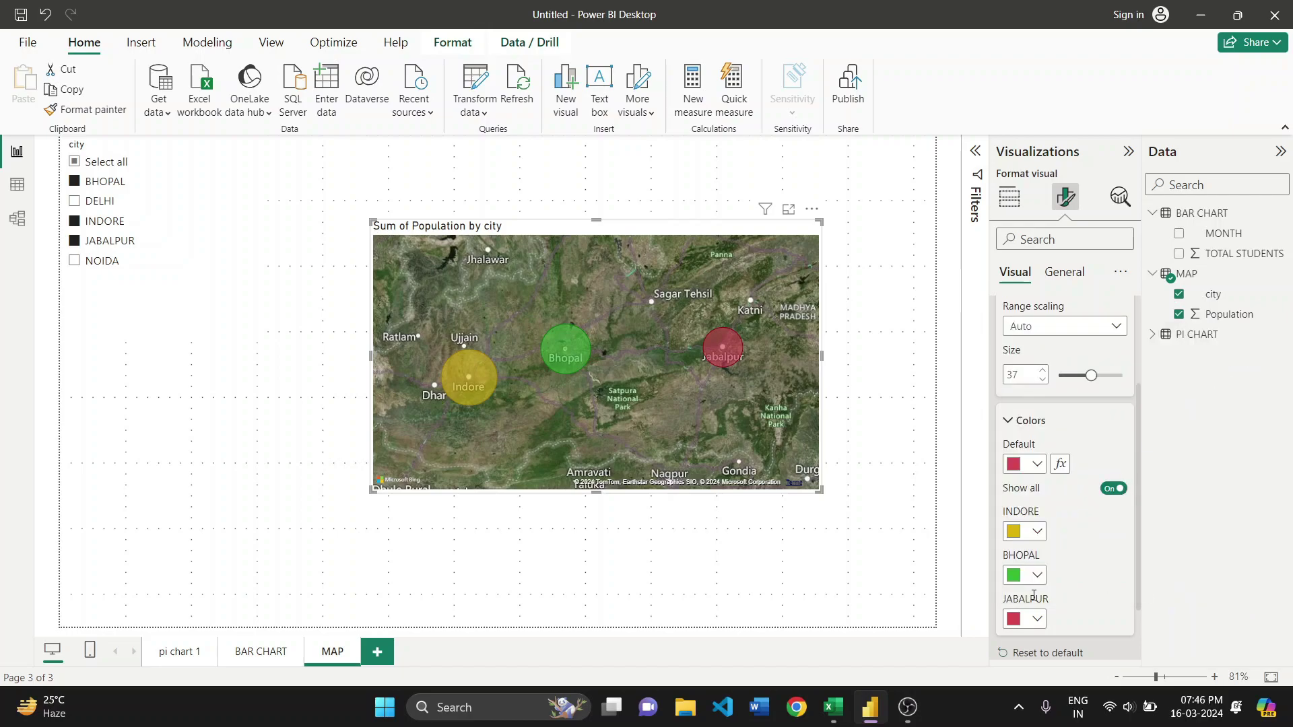
Turn on the map's category labels and open their Values settings
scroll(1034, 595, down, 2)
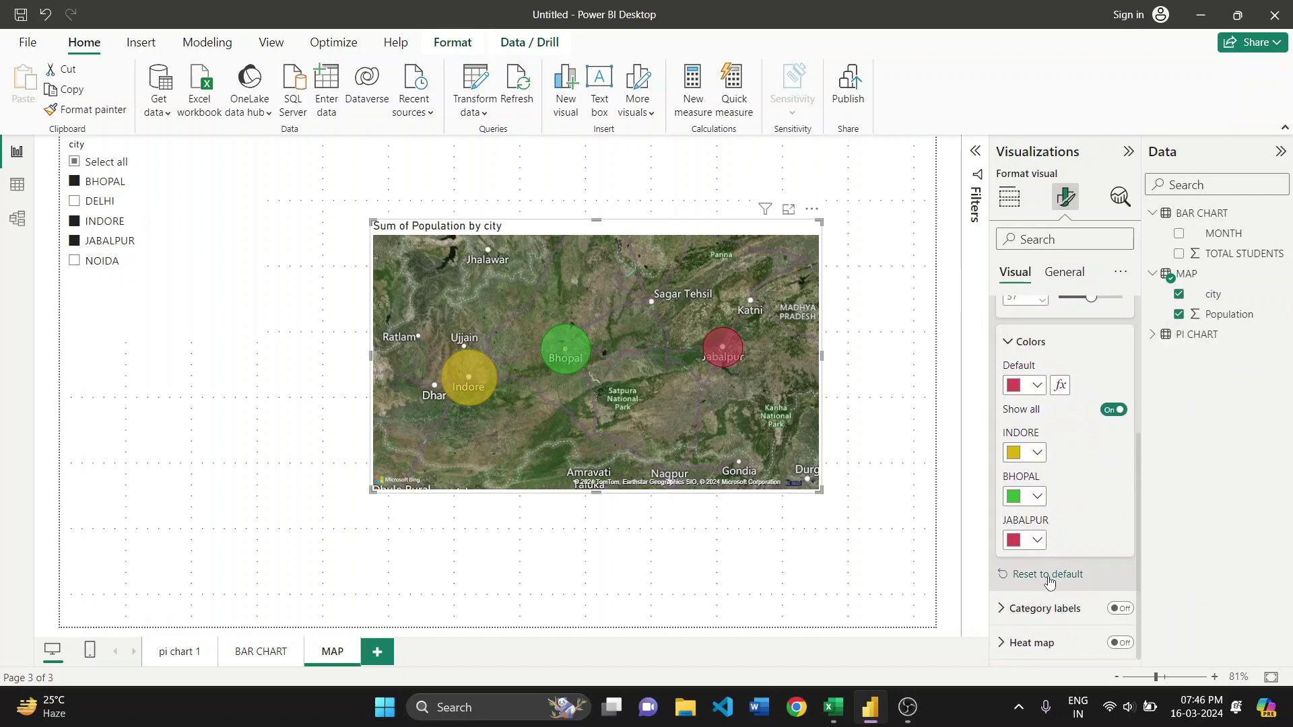
click(1035, 601)
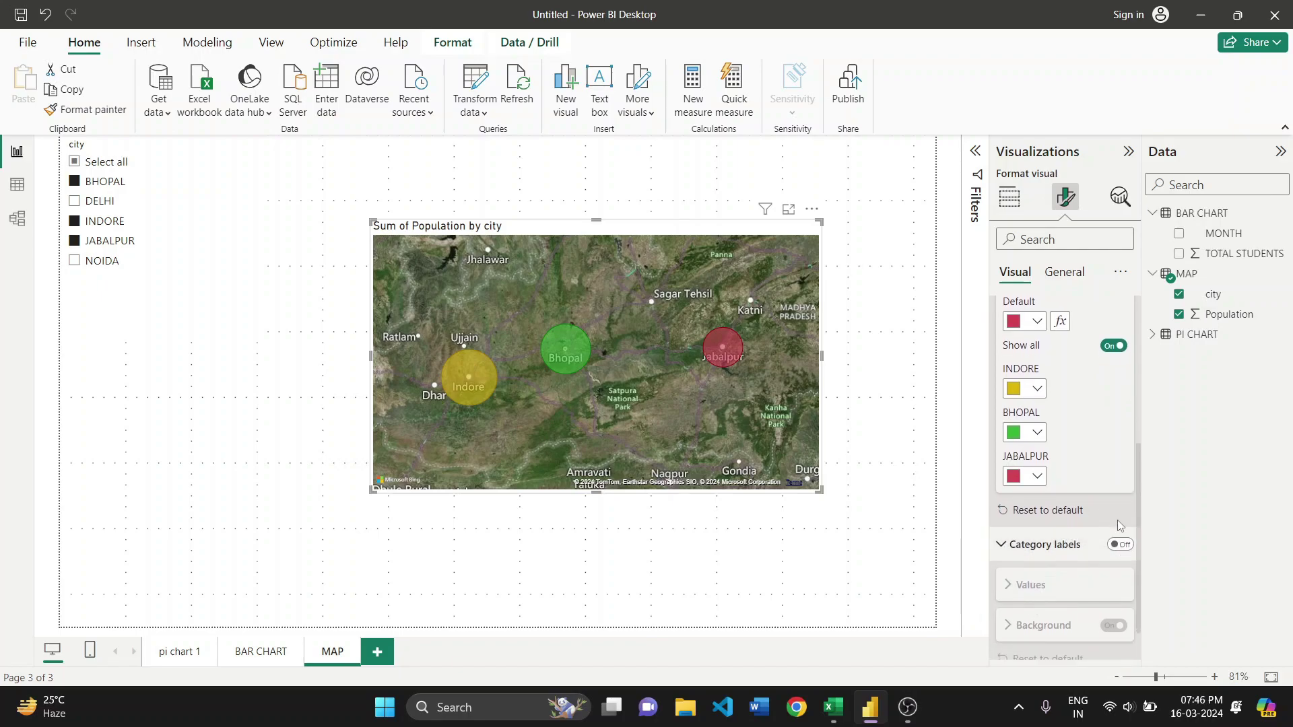
click(1120, 544)
click(1060, 584)
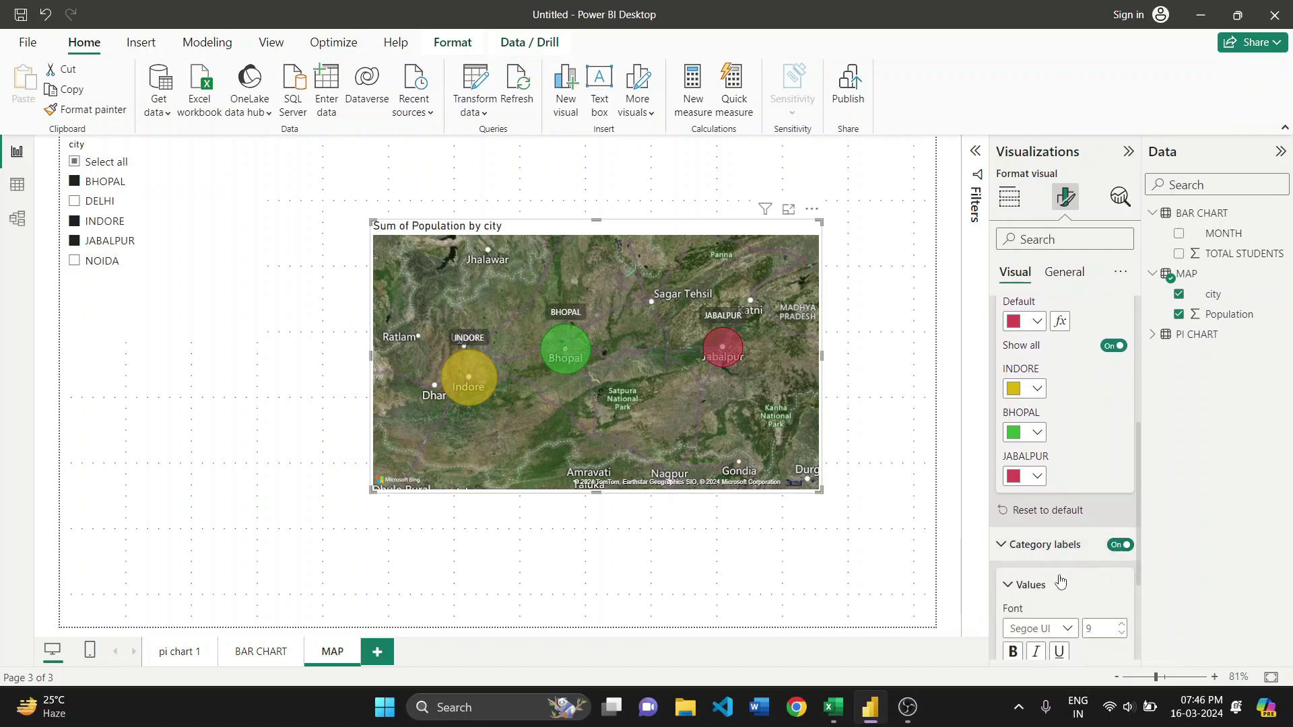
Make the category labels' text bold, try green and dark purple as its color, and return it to white
scroll(1062, 569, down, 2)
scroll(1062, 532, down, 1)
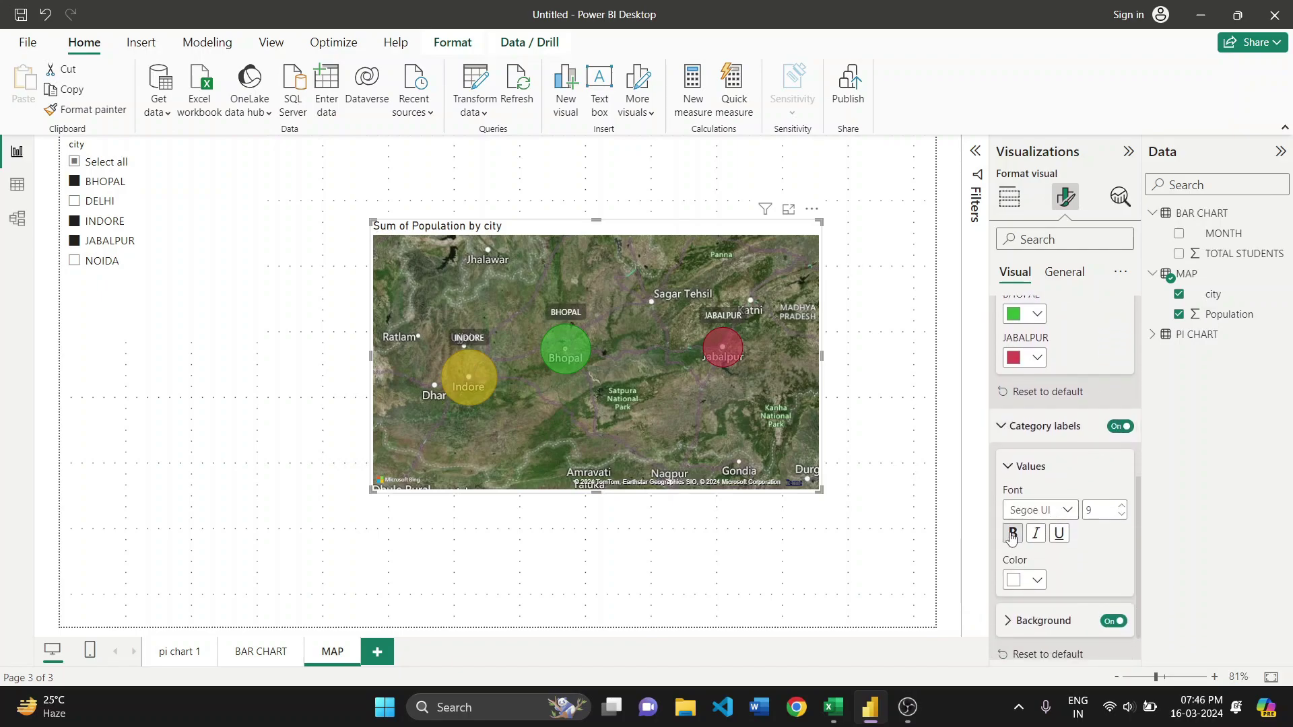
click(1025, 580)
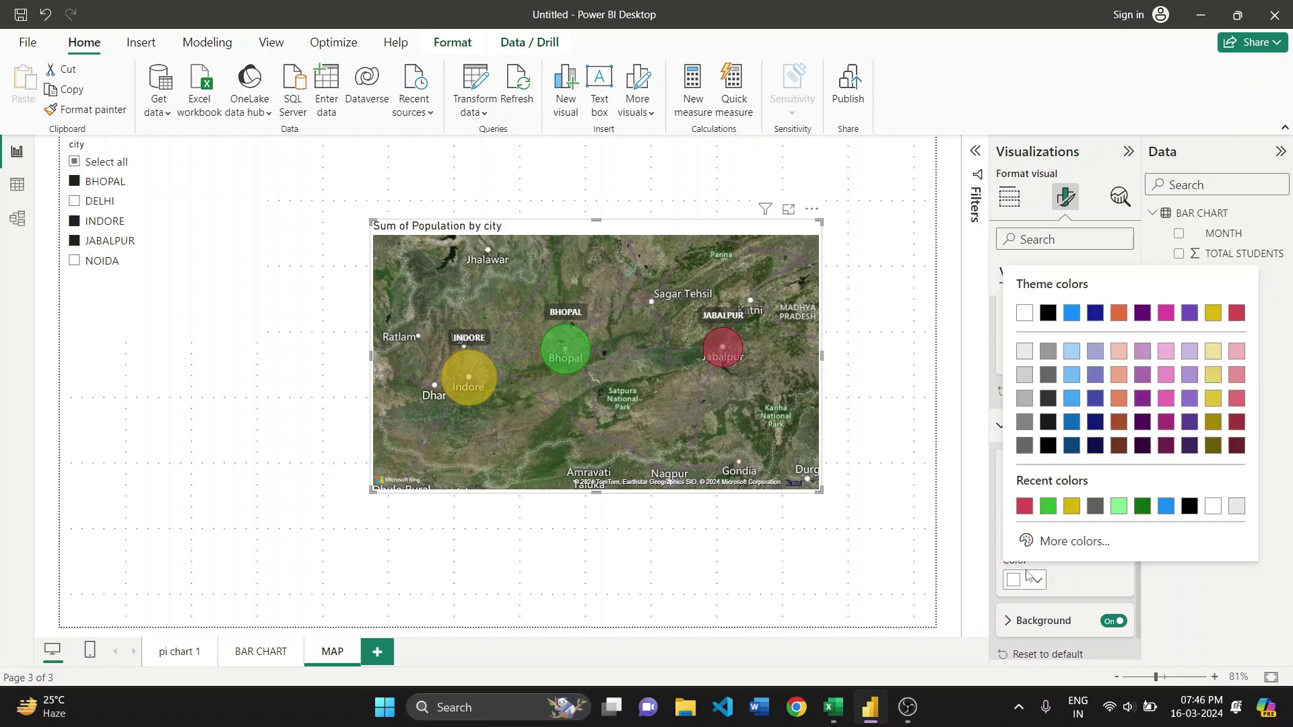
click(1047, 507)
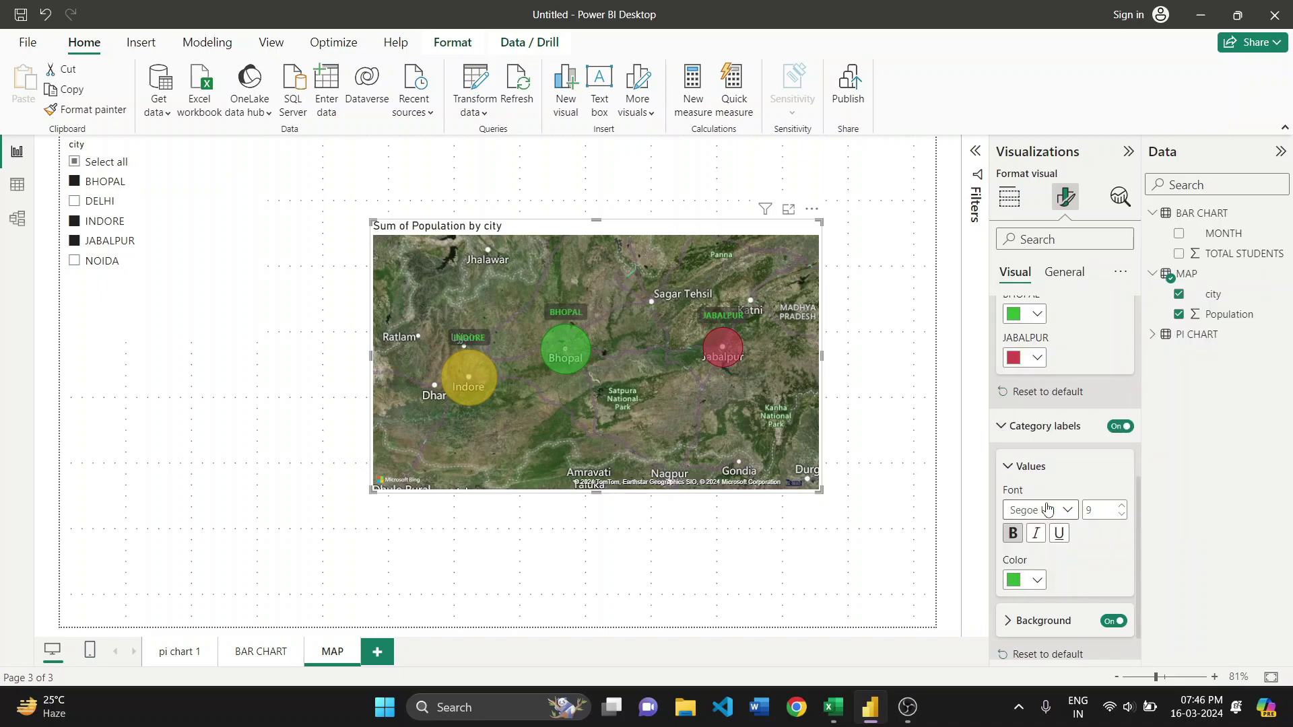
click(1025, 581)
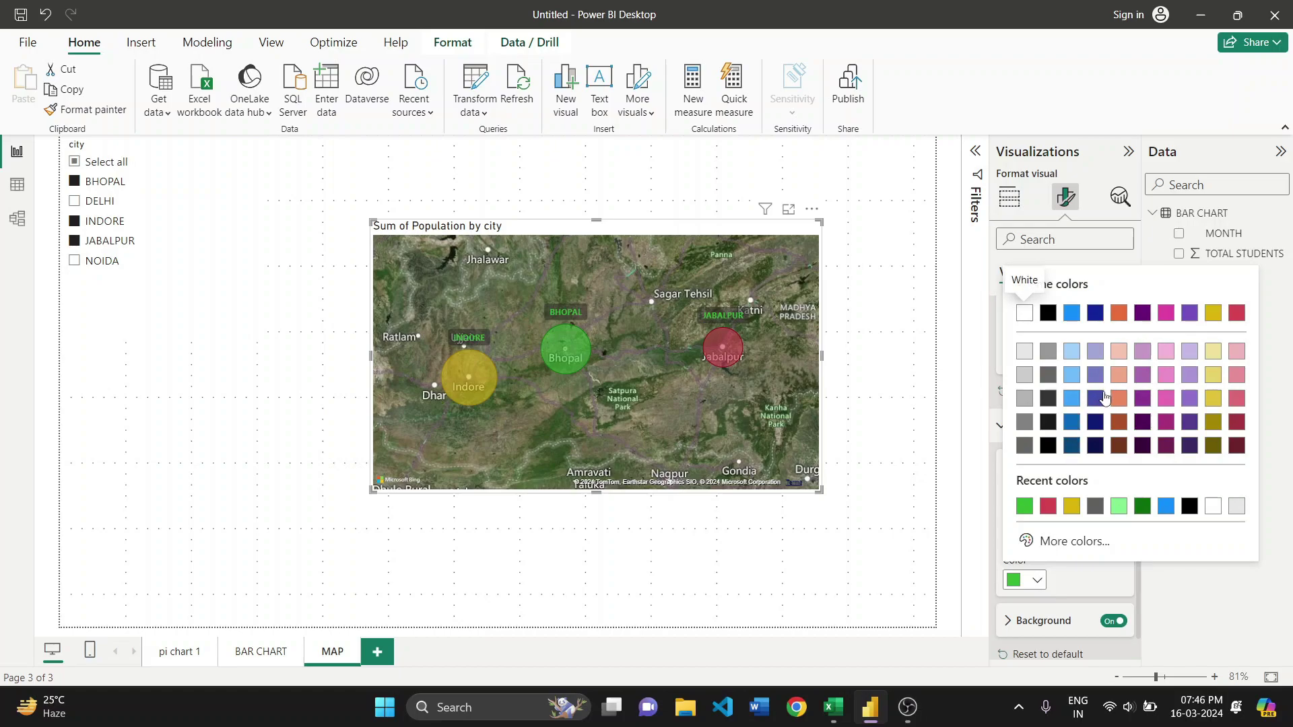
click(1139, 445)
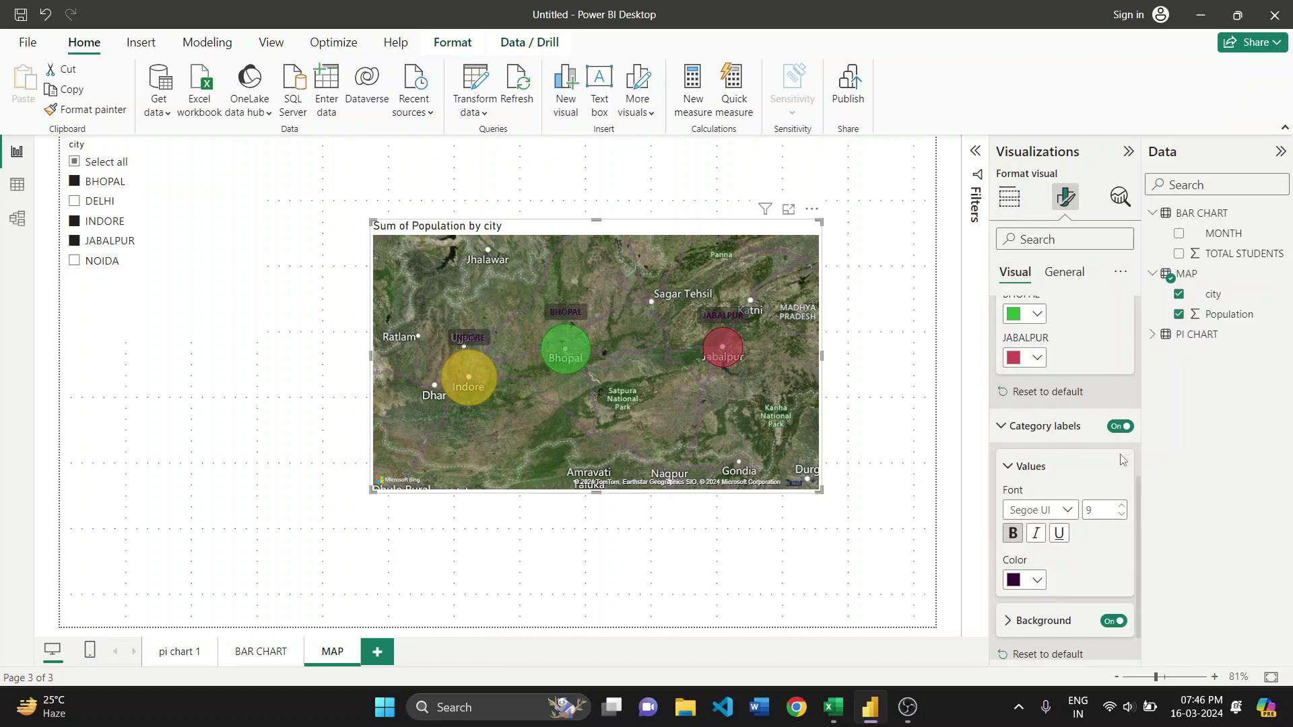
click(1031, 580)
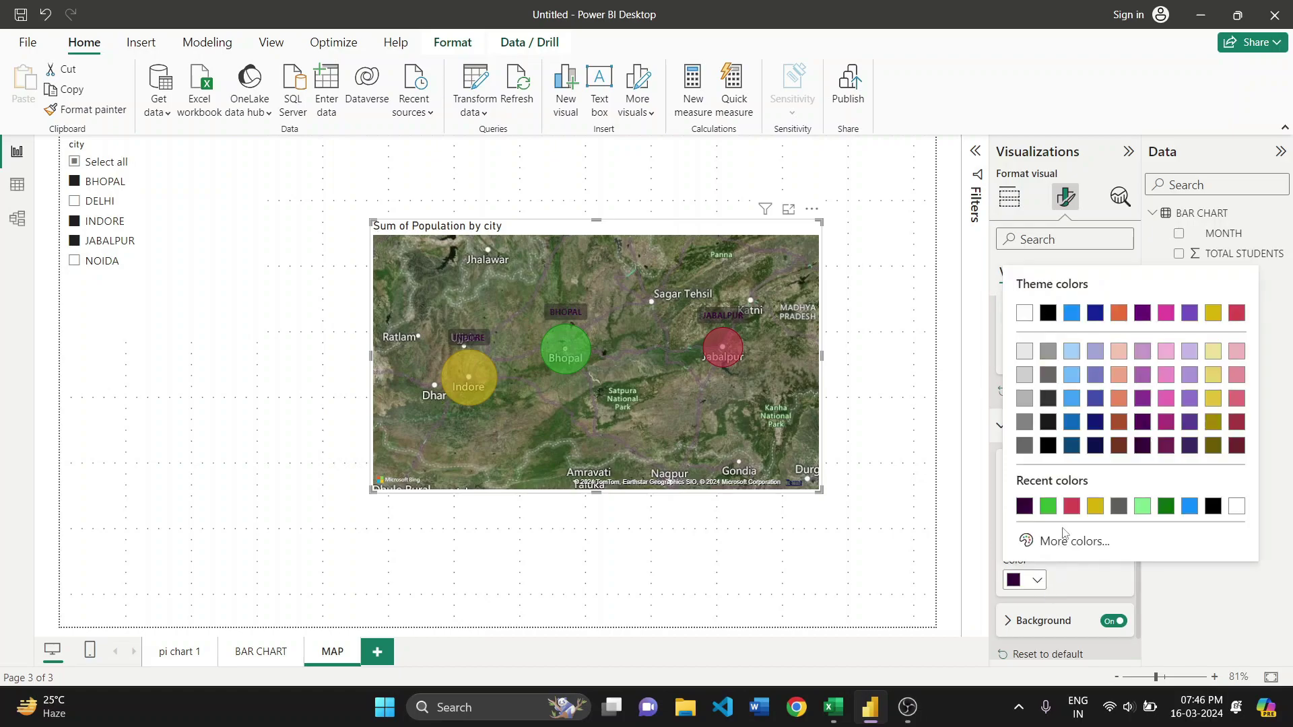
click(1025, 314)
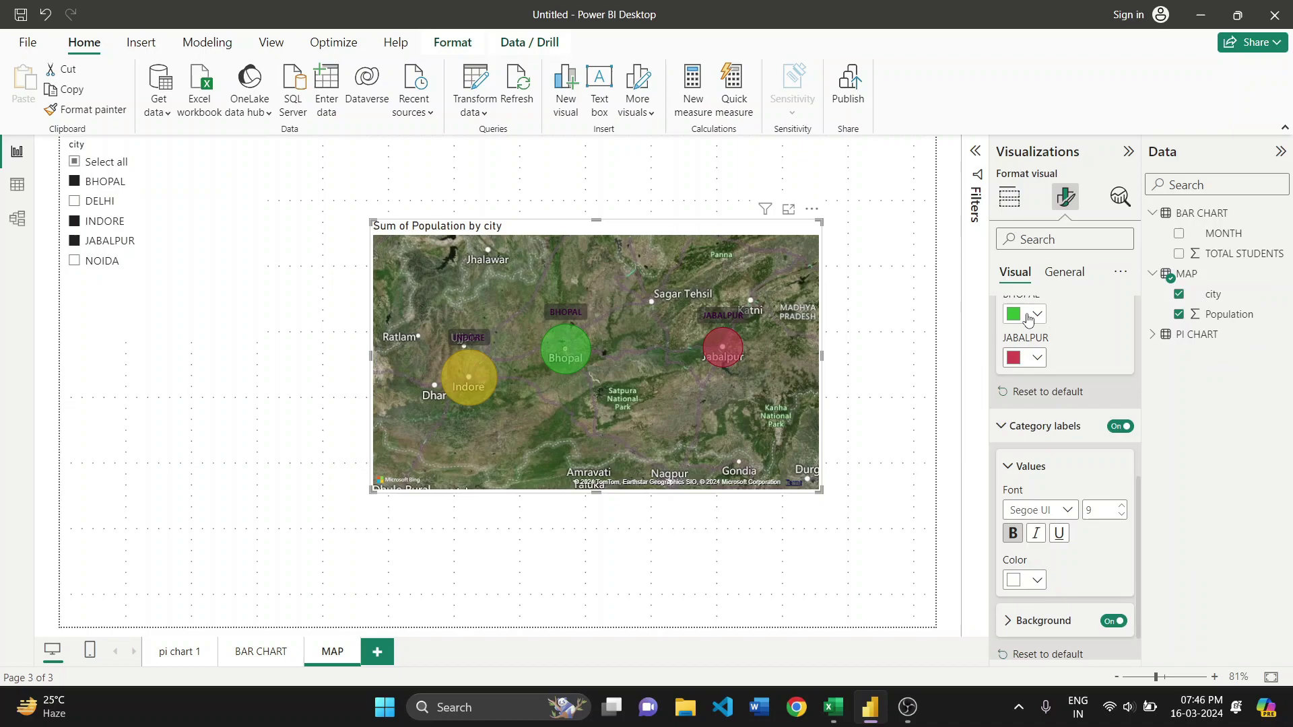
Try a dark purple background for the category labels, settle on light peach, and set their font size to 11
scroll(1046, 590, down, 1)
click(1070, 580)
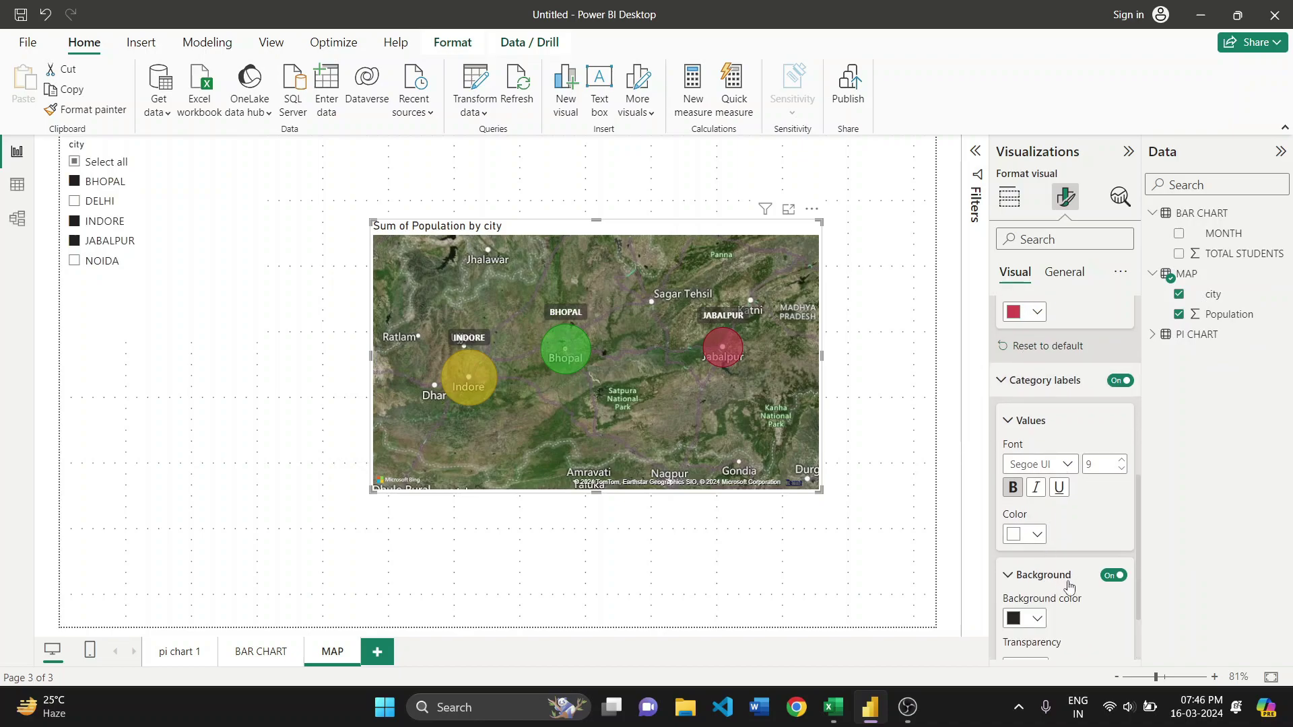
click(1024, 618)
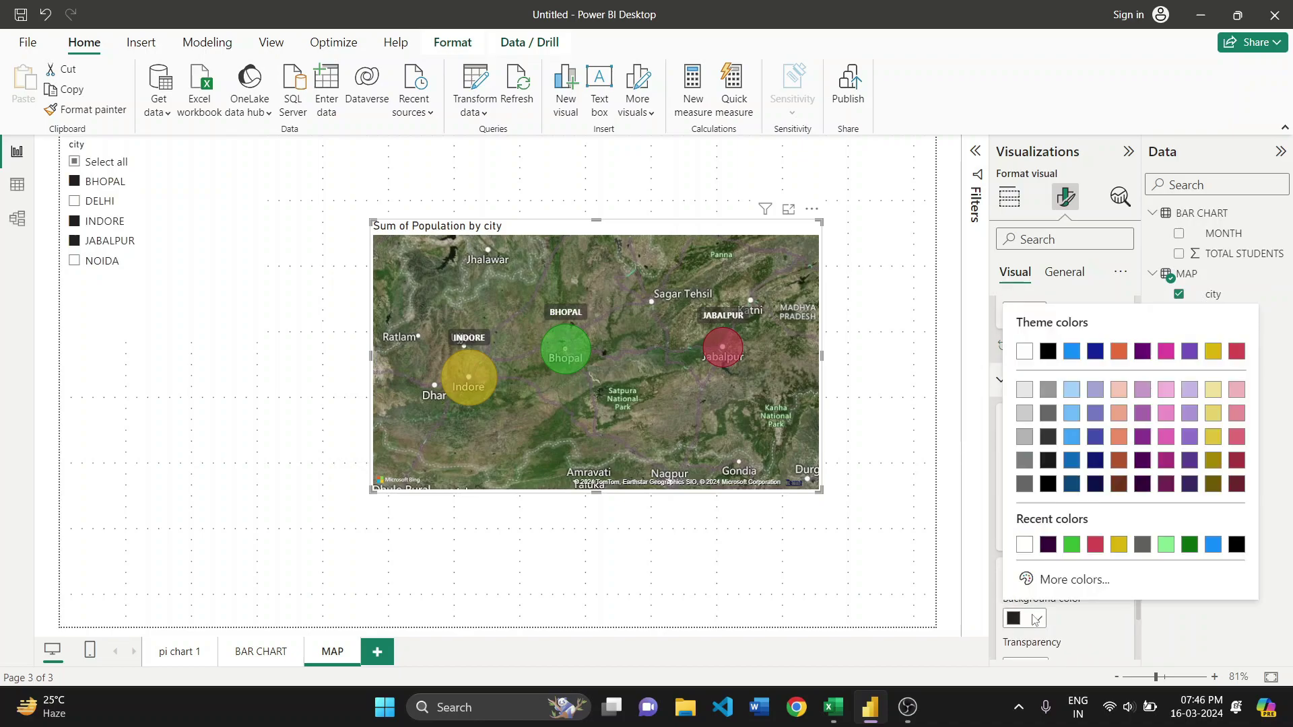
click(1049, 546)
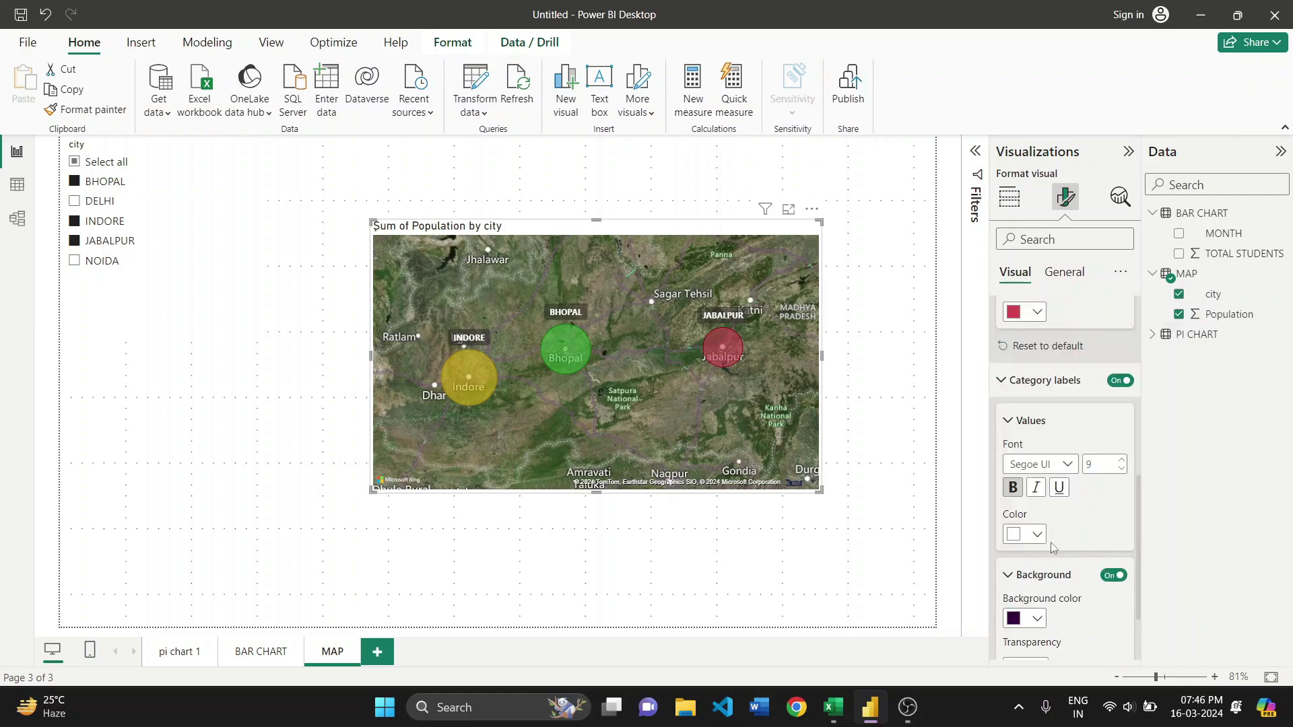
click(1035, 618)
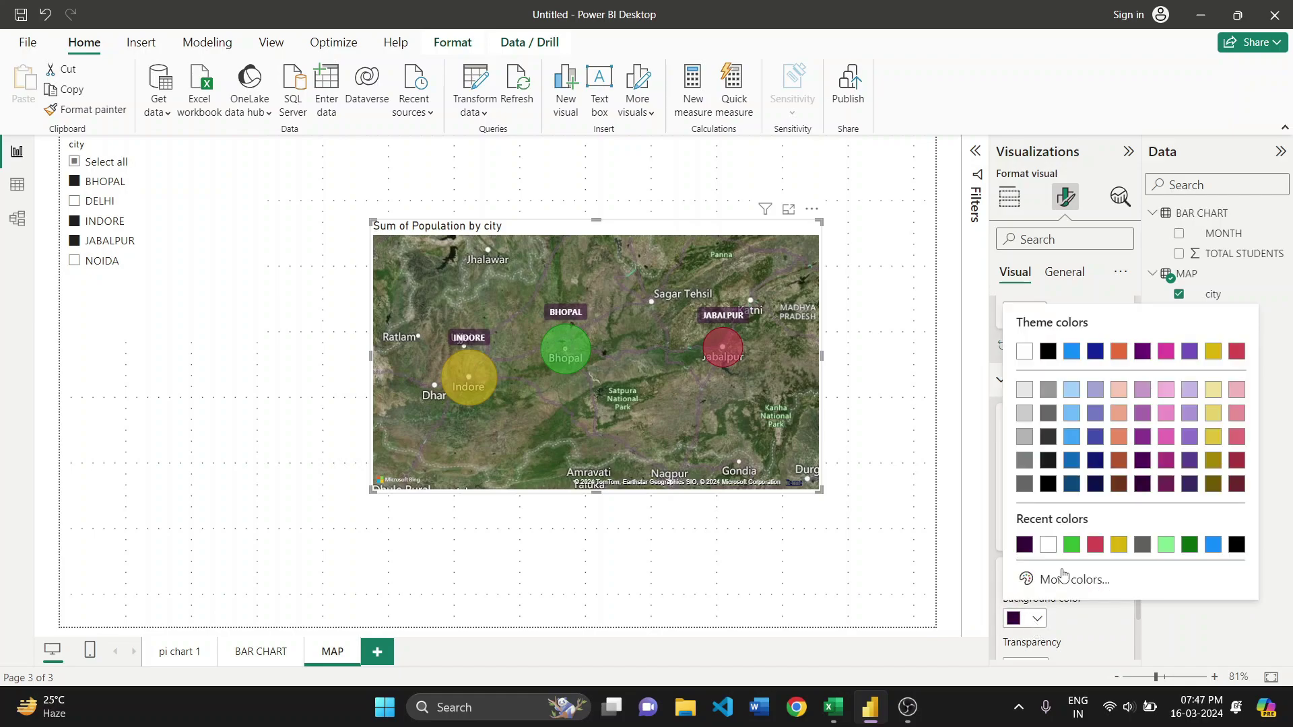
click(1119, 392)
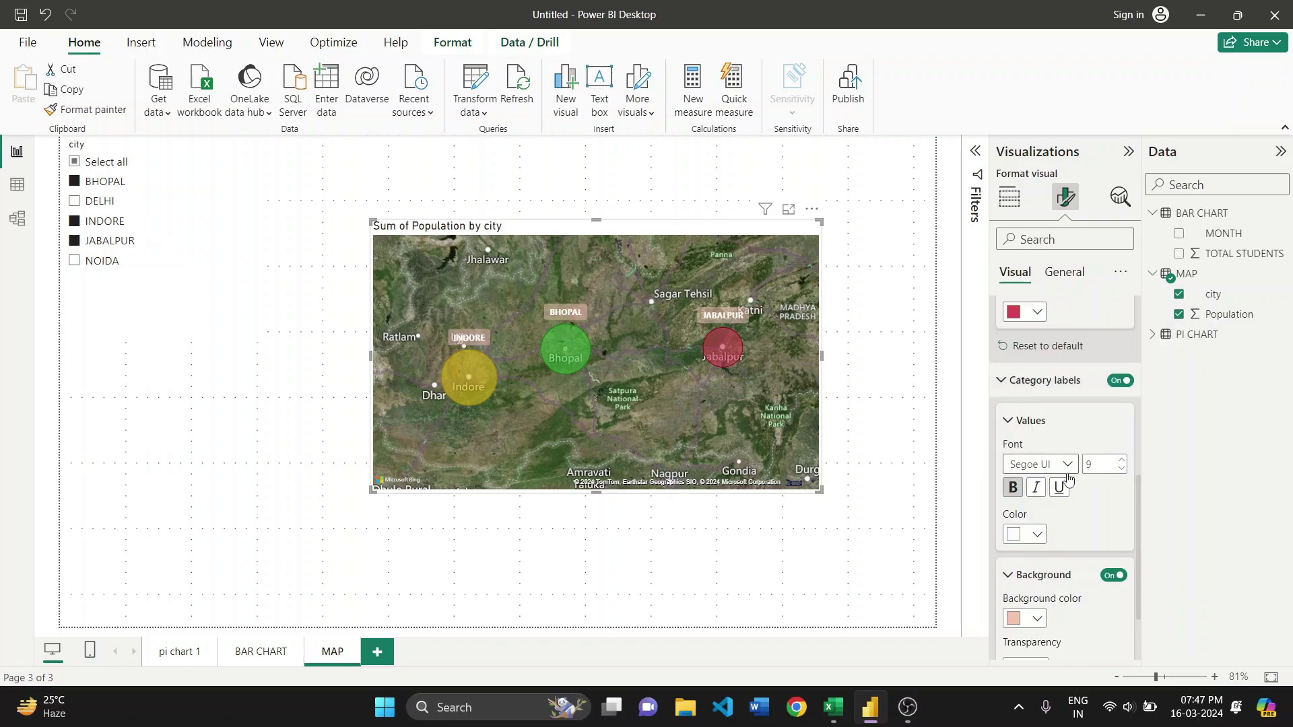
click(1121, 460)
scroll(1090, 517, down, 2)
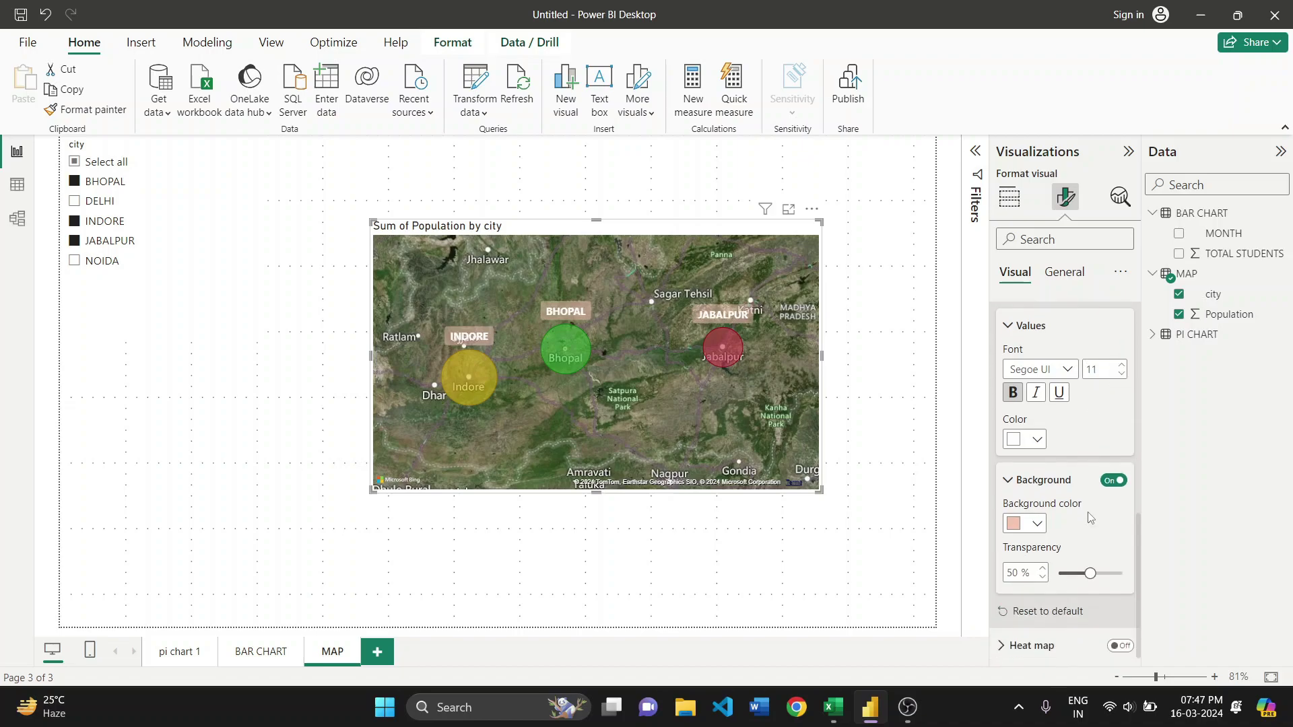
Turn on the map's zoom buttons and lasso button, and test zooming the map in and back out
scroll(1056, 400, up, 2)
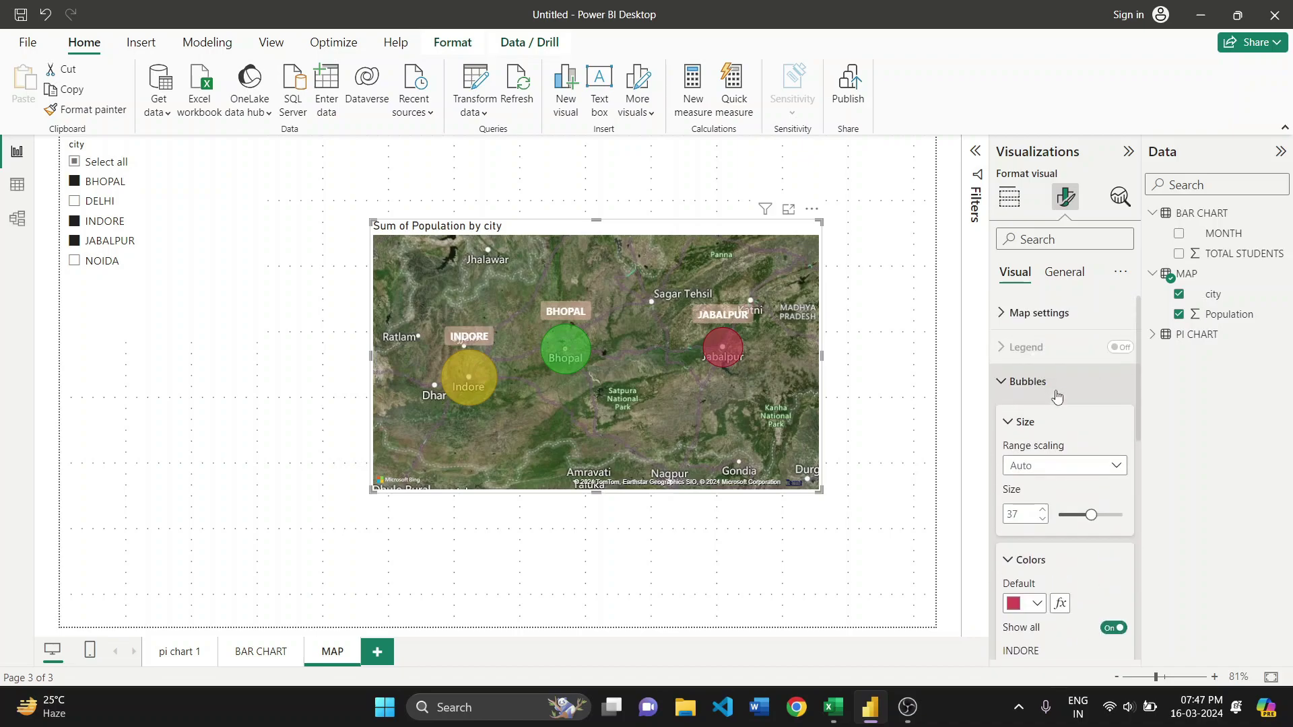
click(1037, 314)
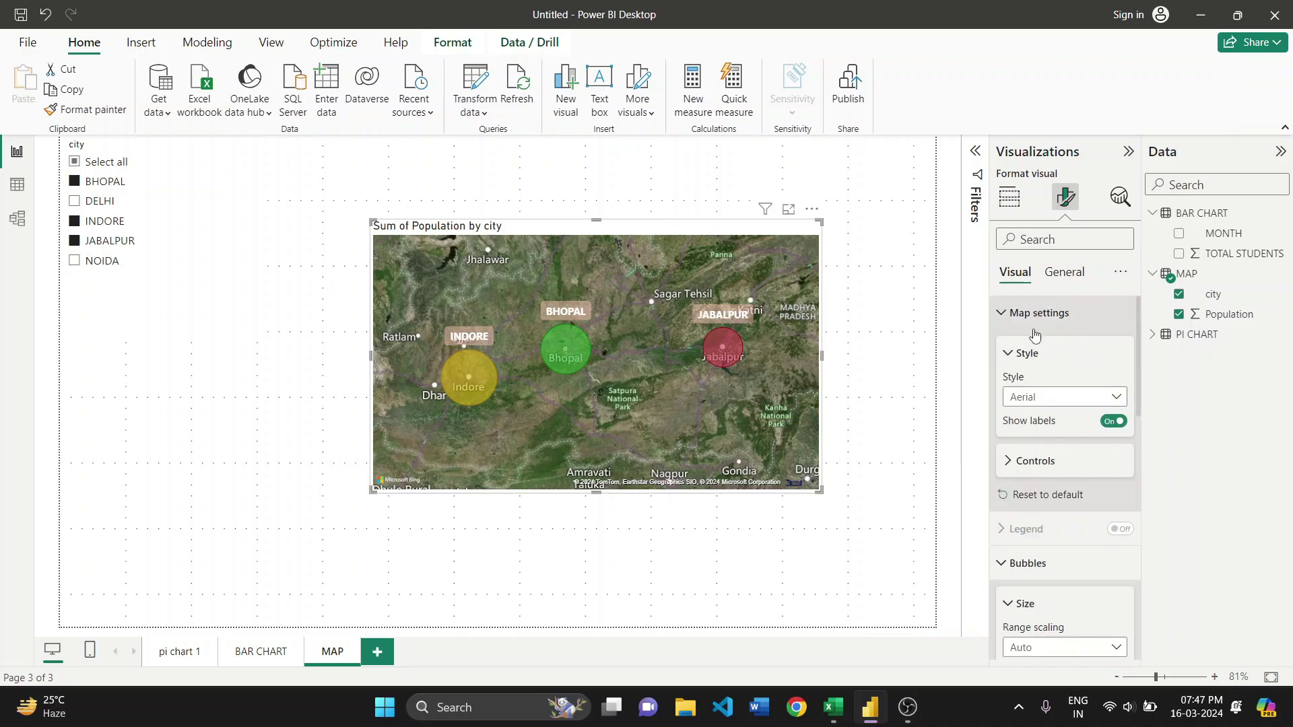
click(1041, 462)
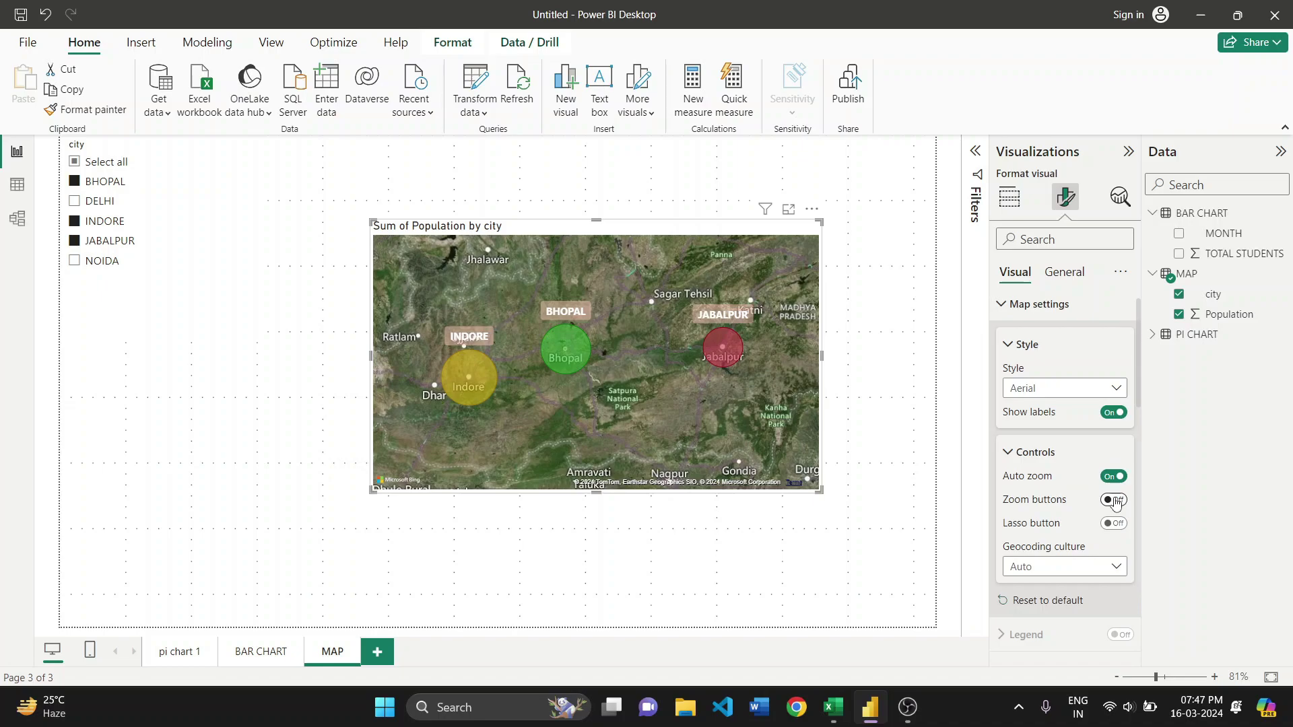
click(1114, 501)
click(1114, 524)
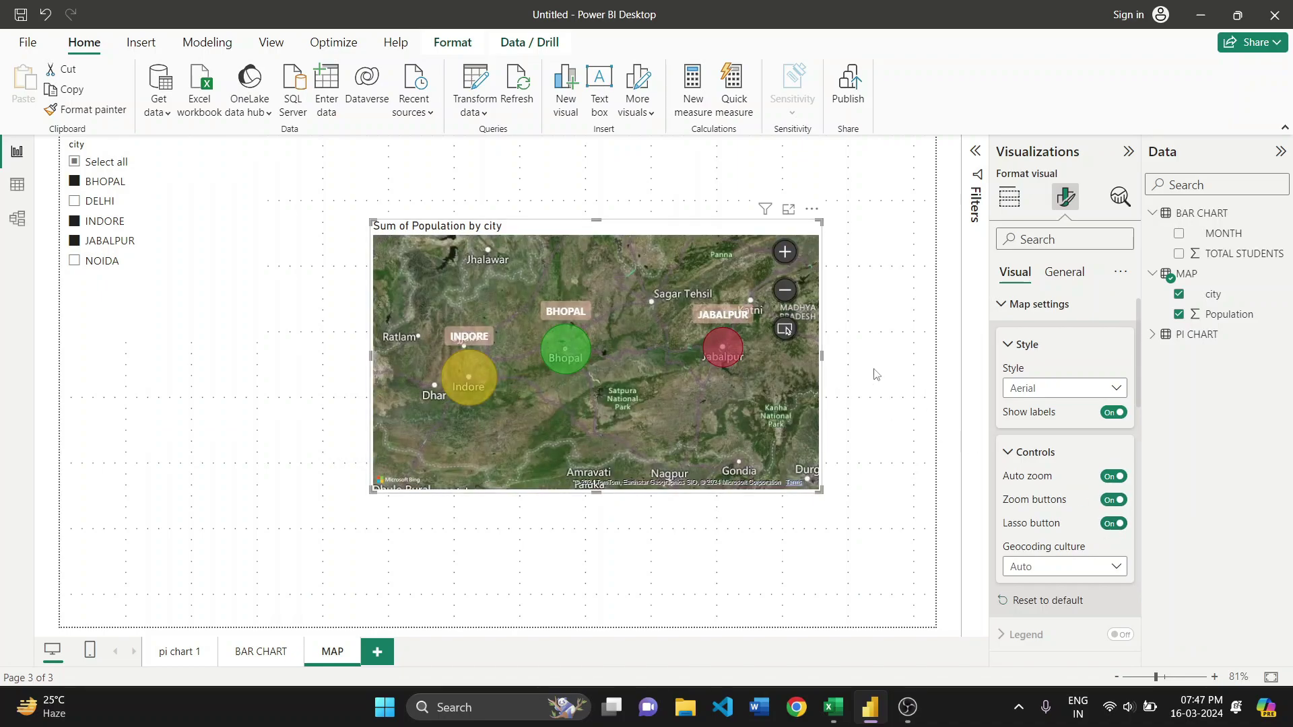
click(783, 256)
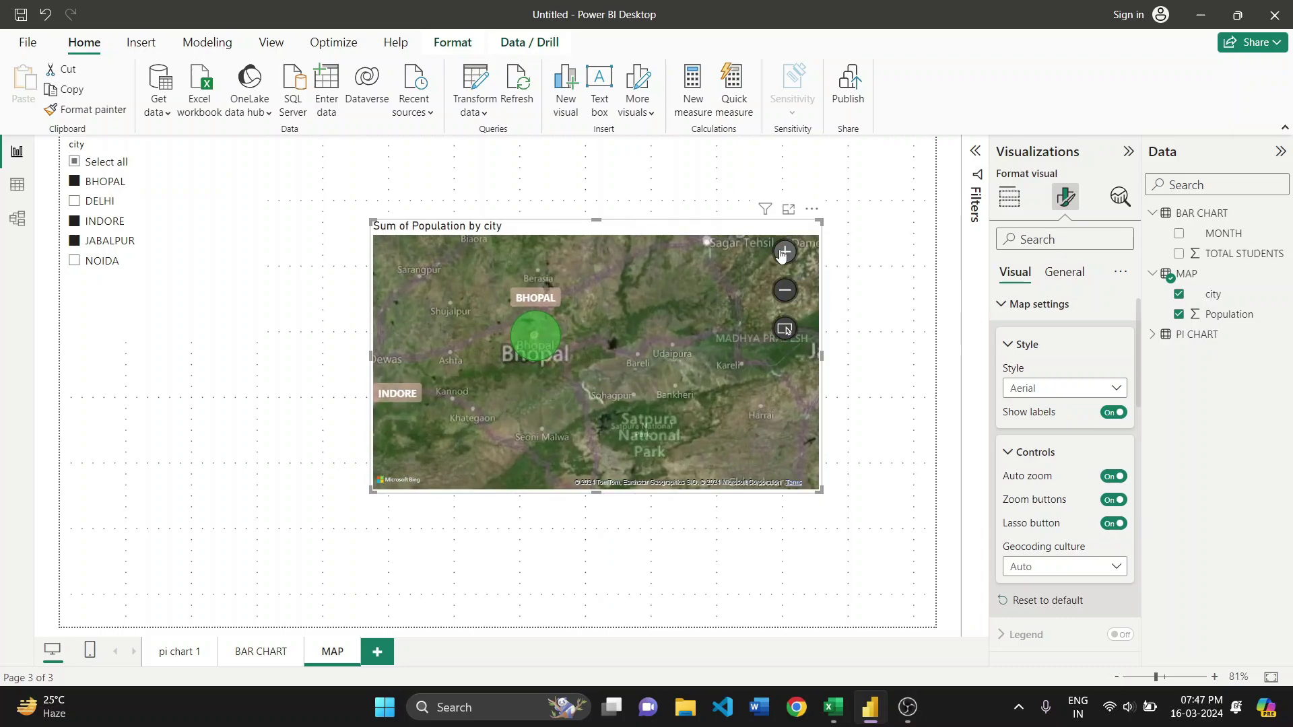
click(785, 289)
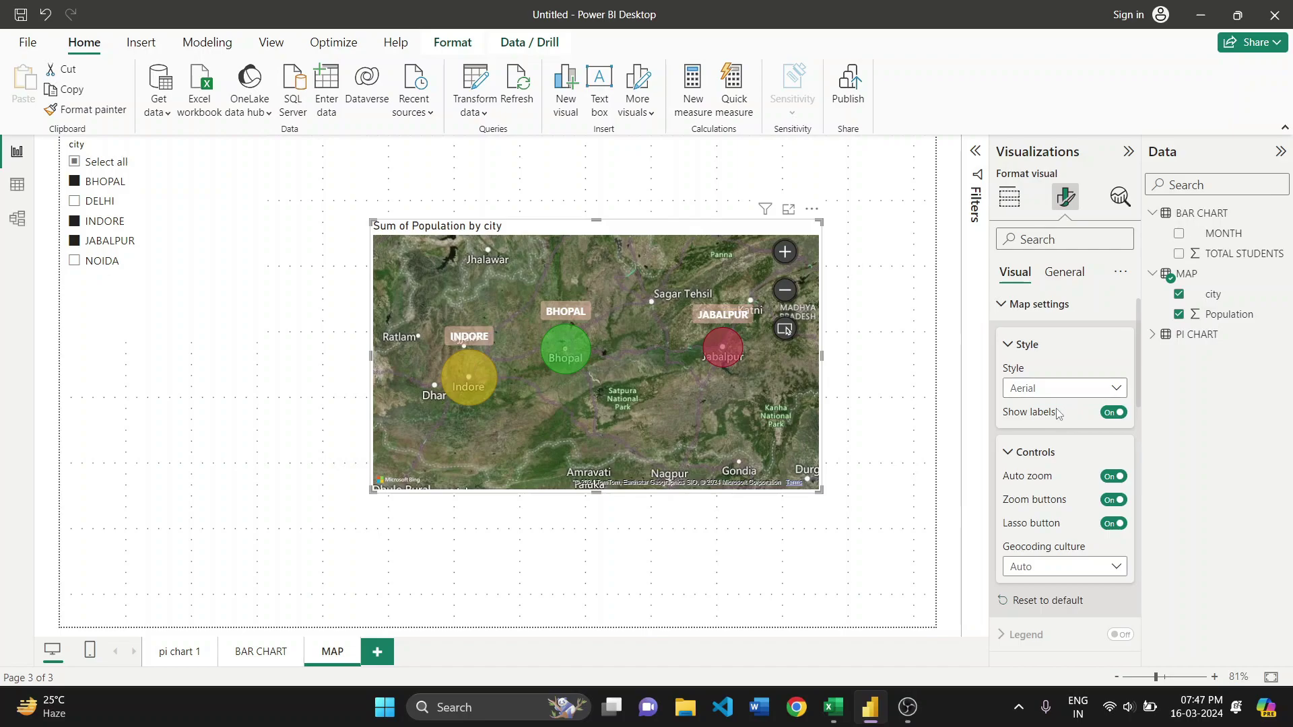
Set the map visual's overall background color to the recently used dark purple
scroll(1056, 416, up, 1)
click(1057, 274)
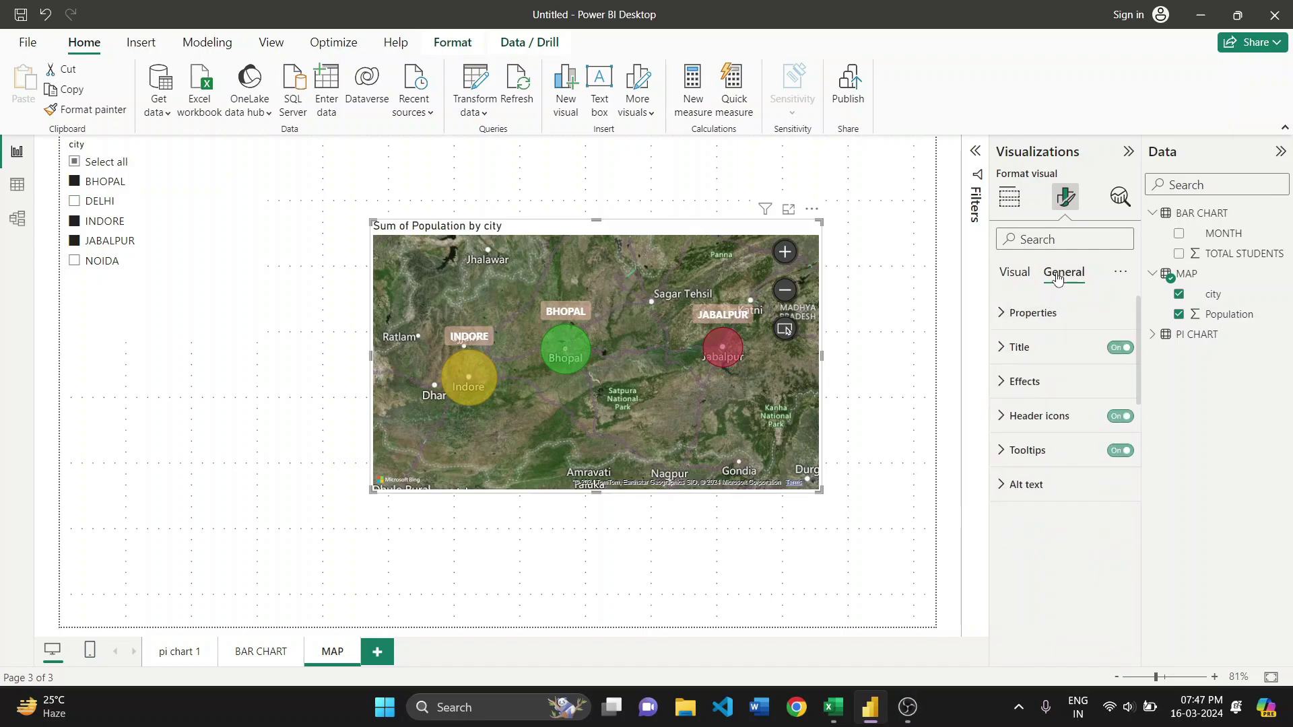
click(1033, 382)
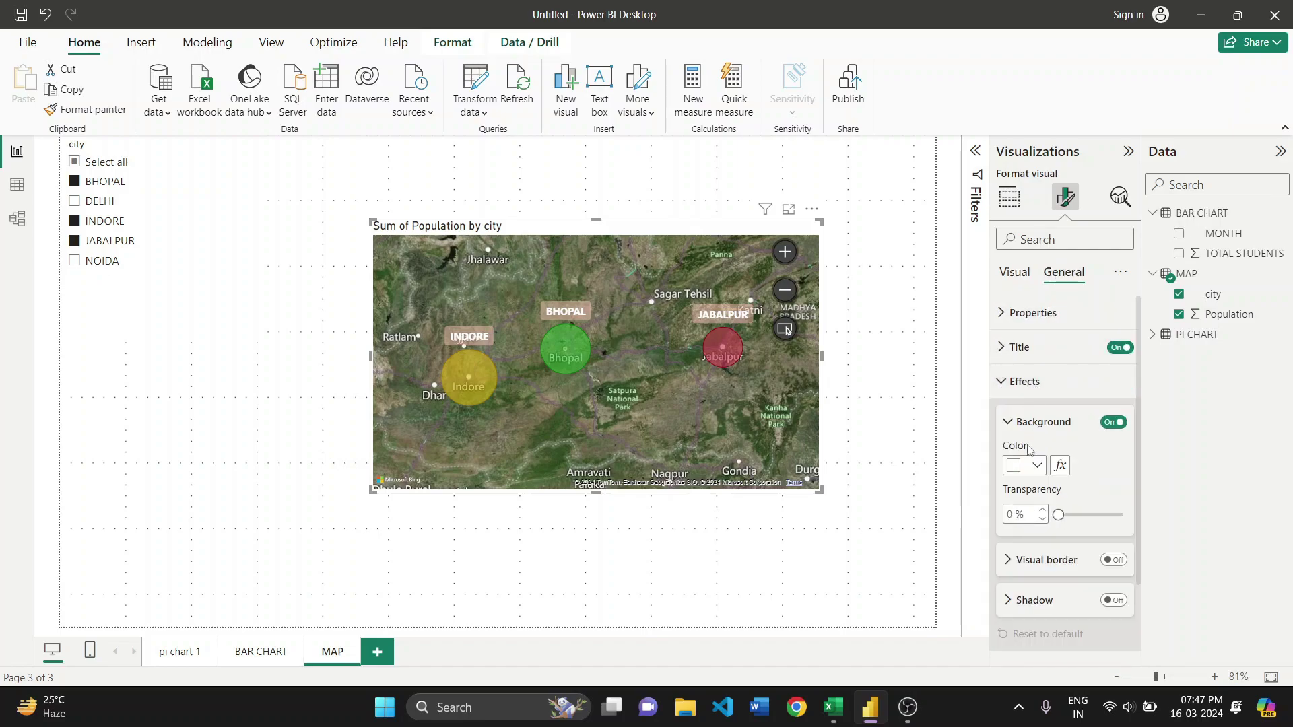
click(1031, 466)
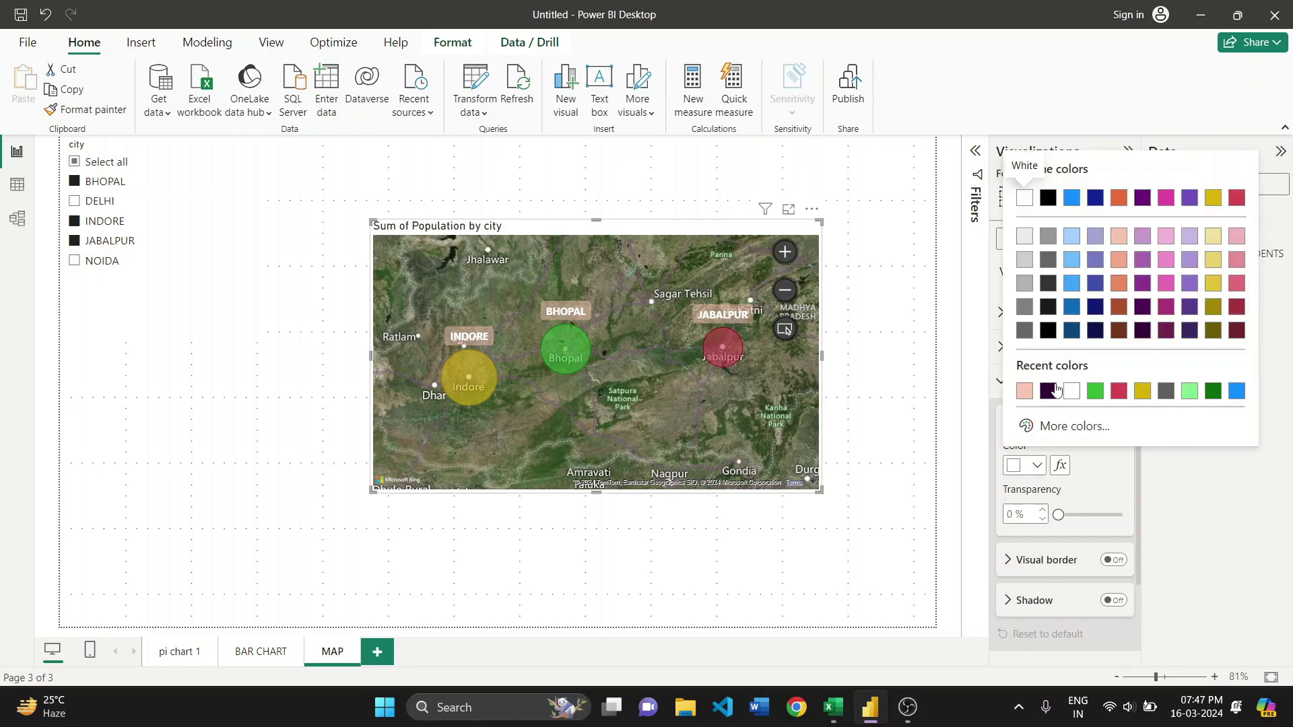
click(1049, 391)
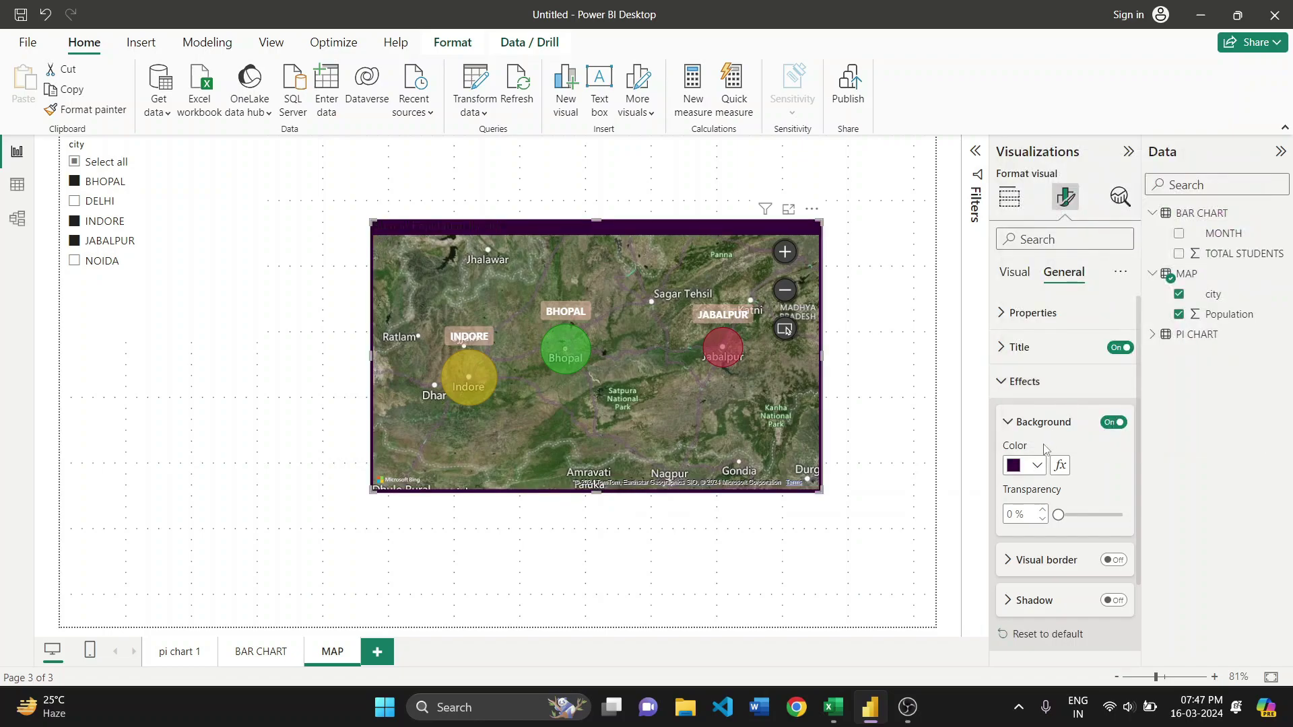
Change the map title's text color to white and center the title horizontally
click(1023, 348)
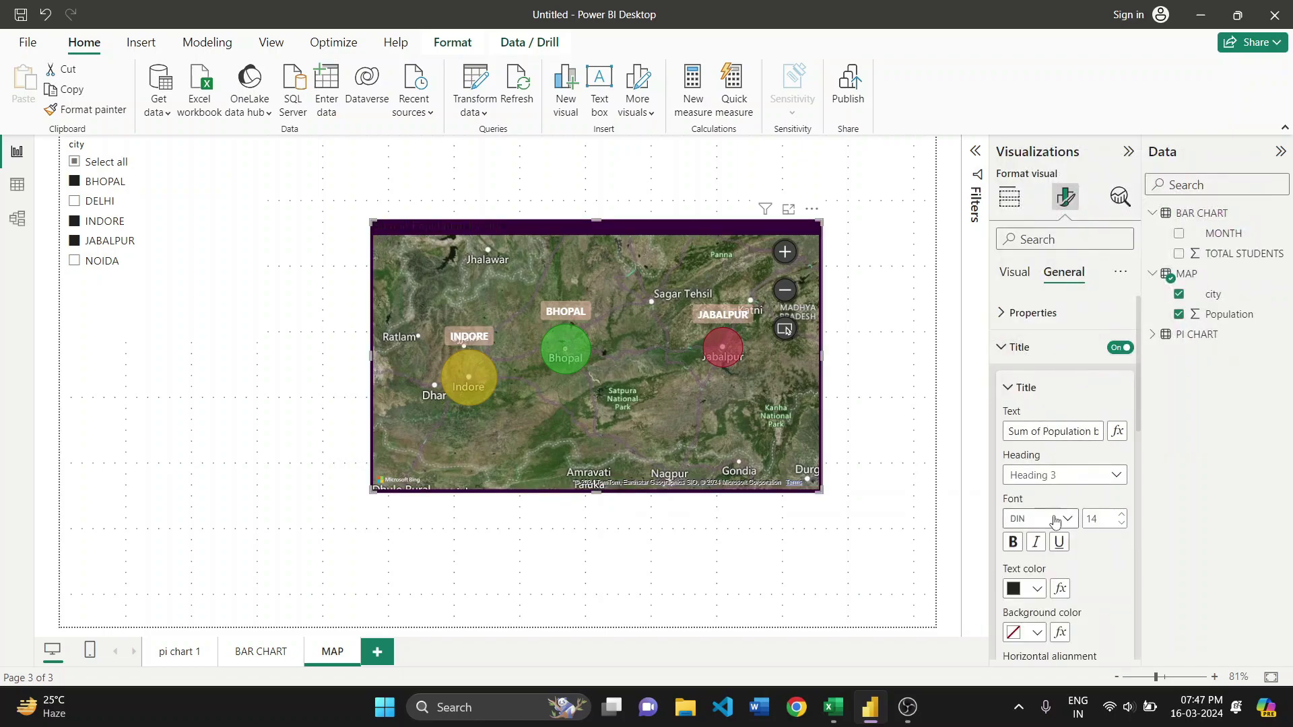
click(1013, 598)
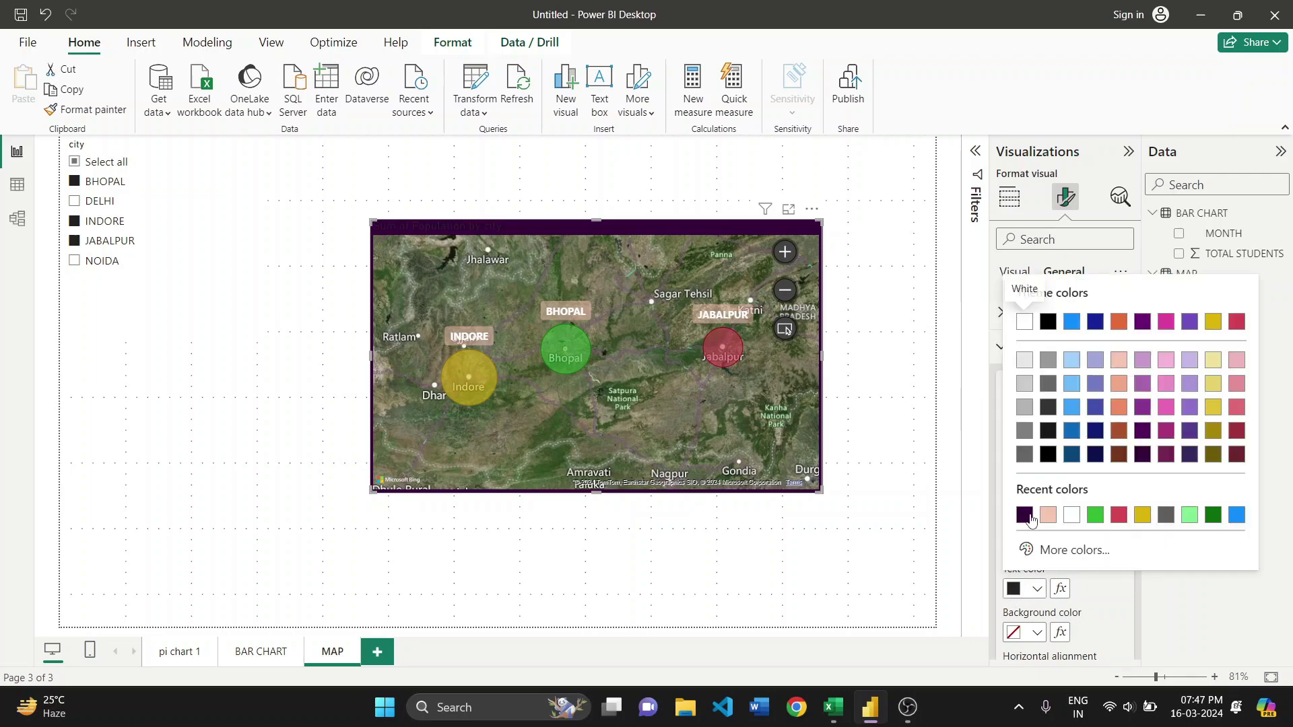
click(1064, 524)
scroll(1058, 570, down, 2)
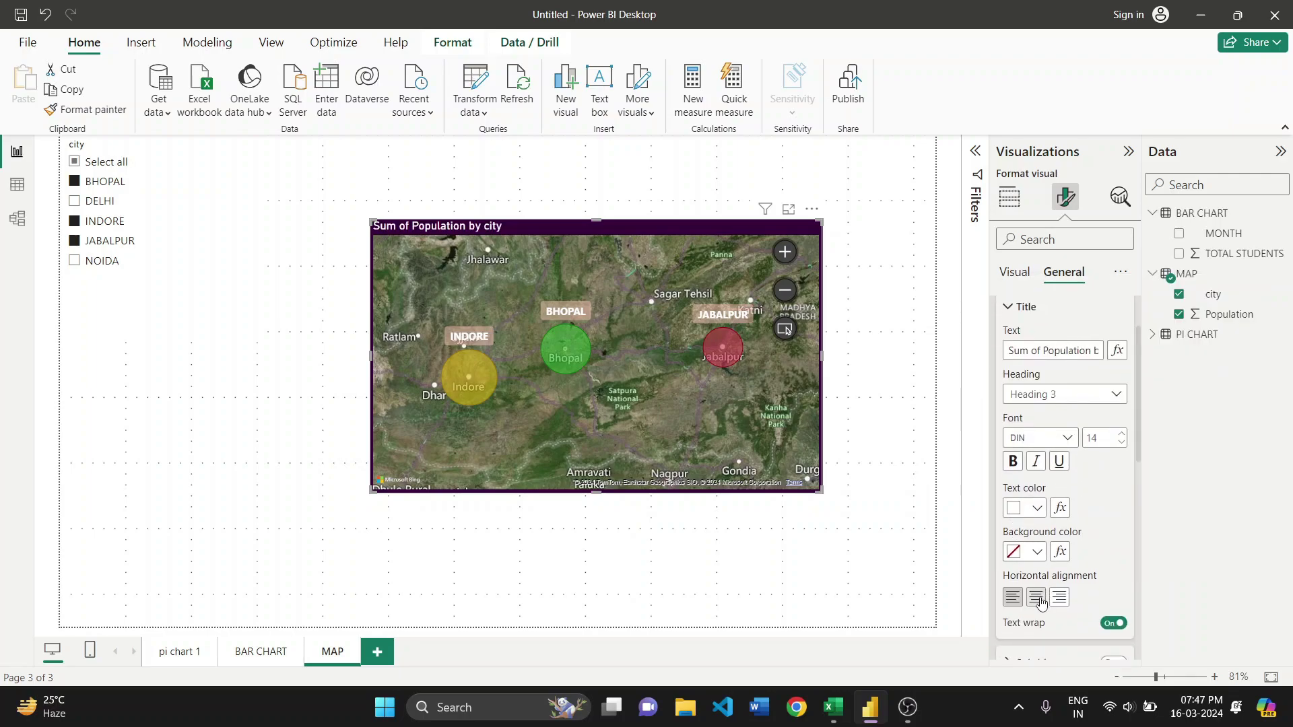
click(1037, 599)
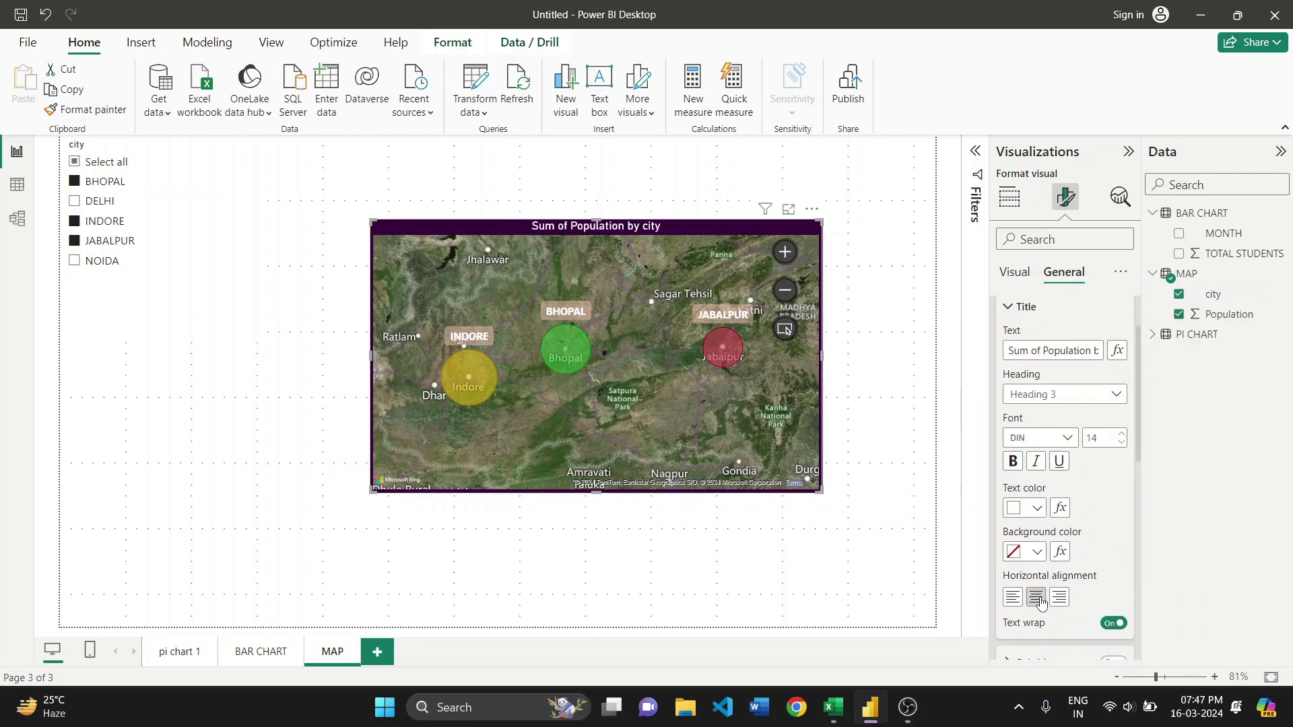
Make the map title bold in Arial Black and set its font size to 25
click(1012, 461)
click(1047, 439)
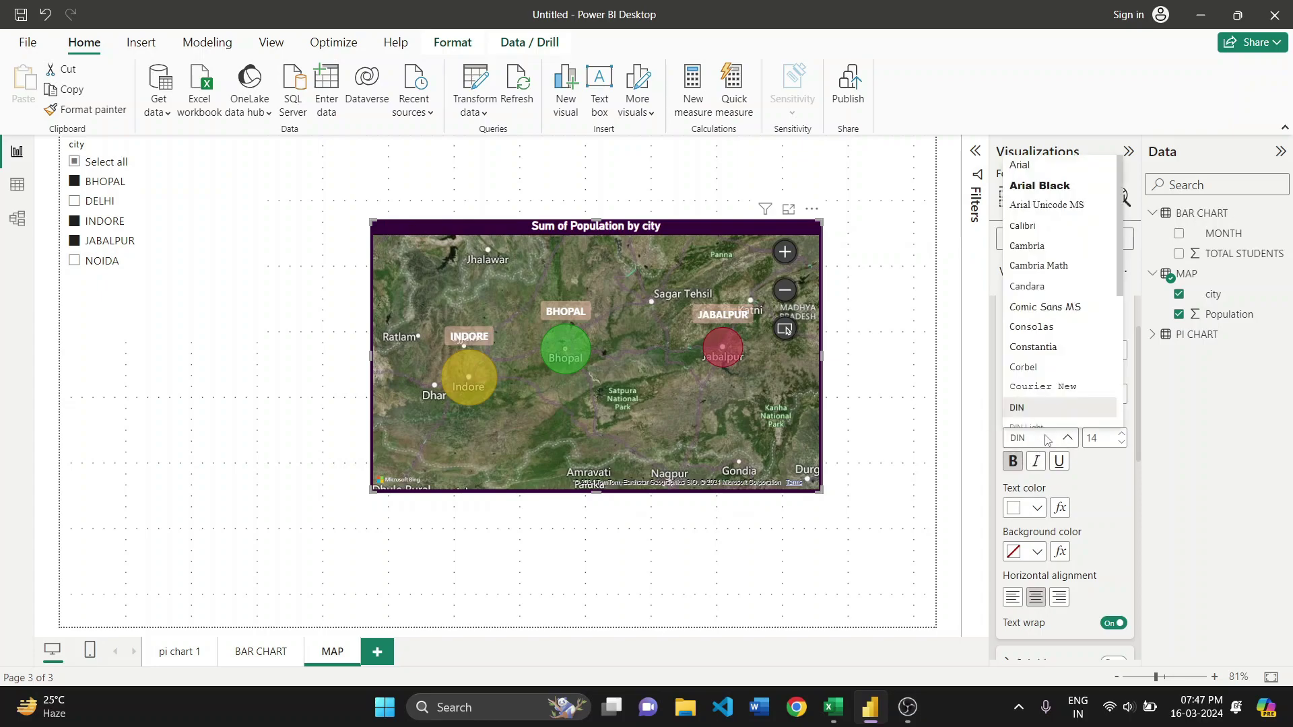
click(1057, 186)
click(1105, 437)
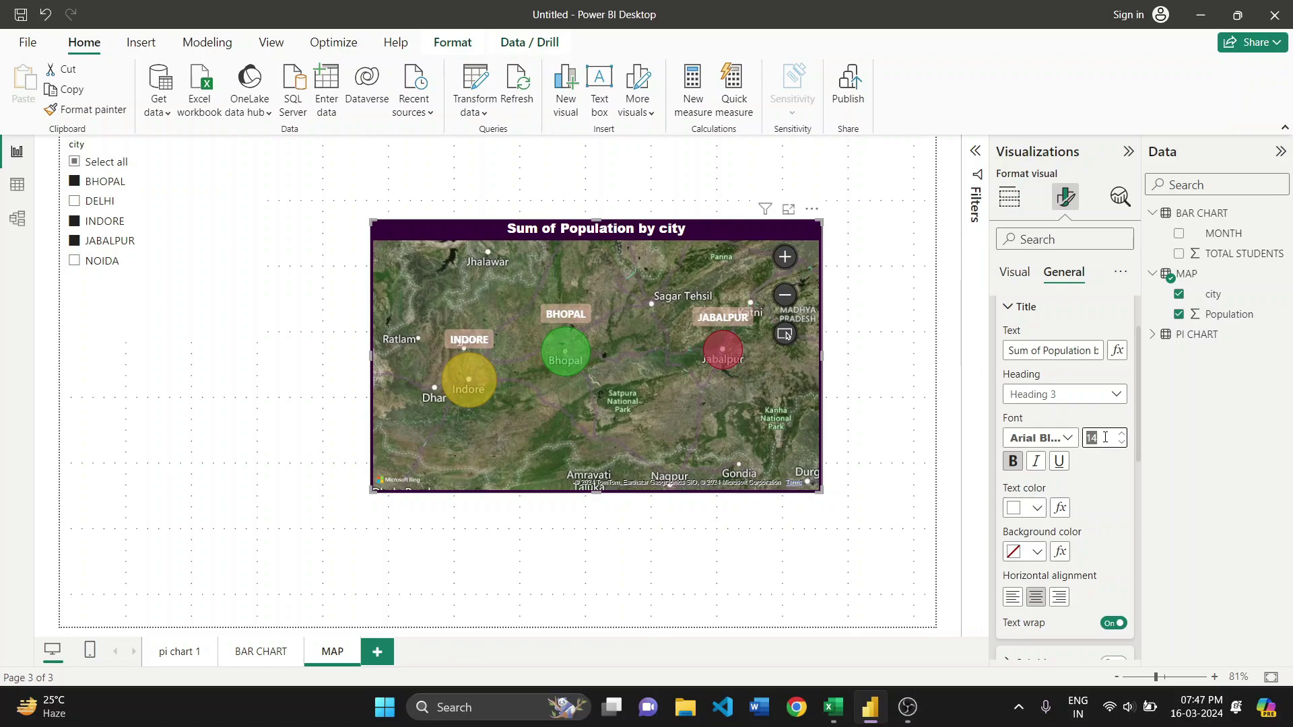
key(Return)
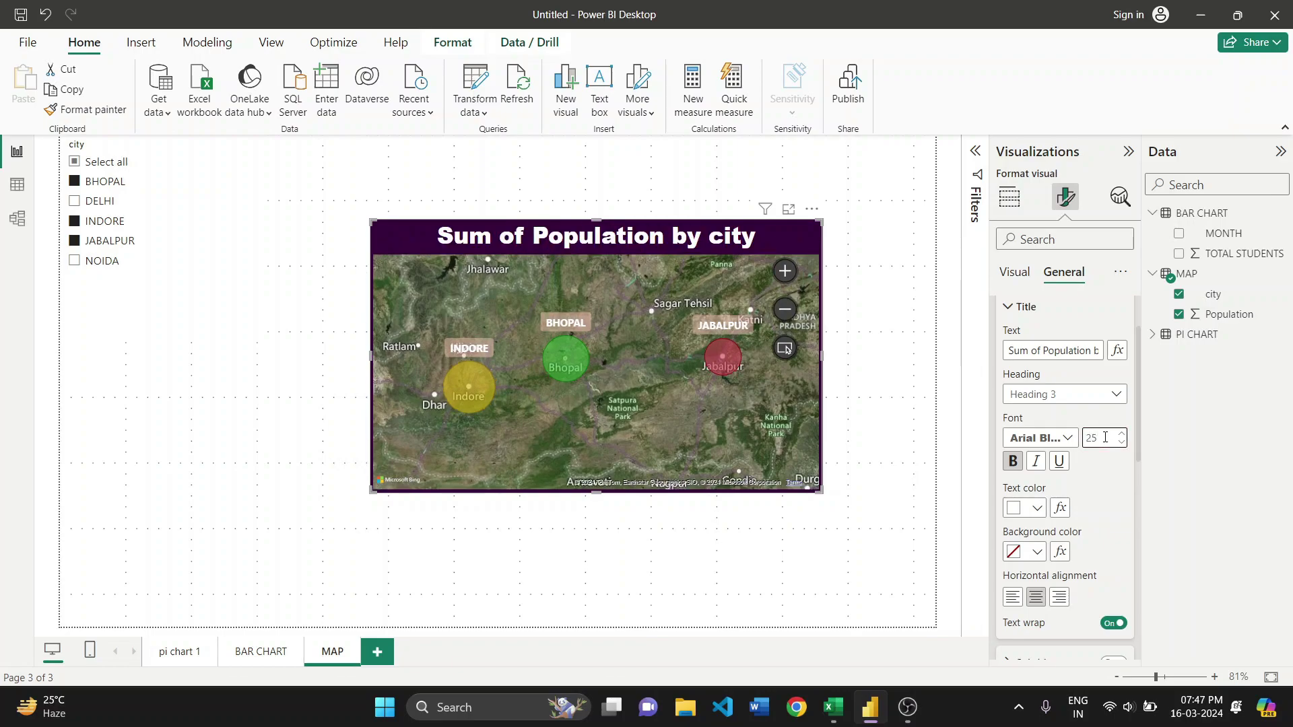
scroll(1052, 353, up, 1)
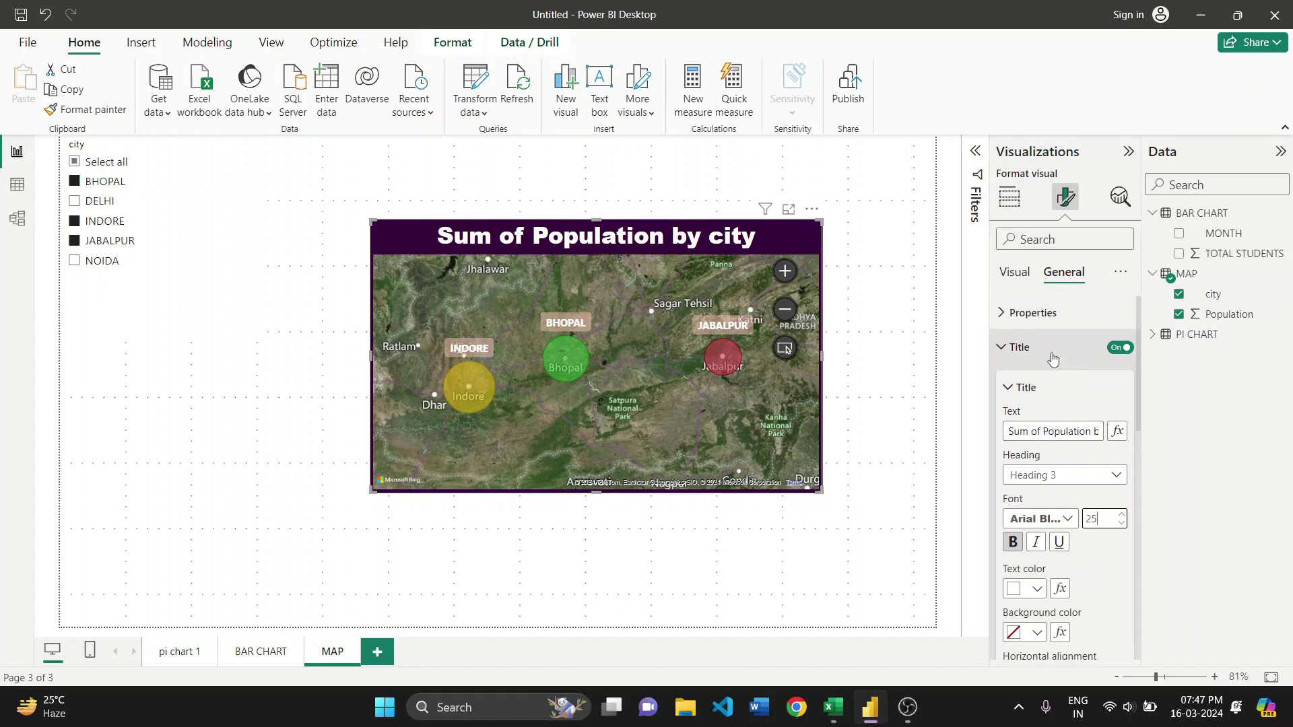